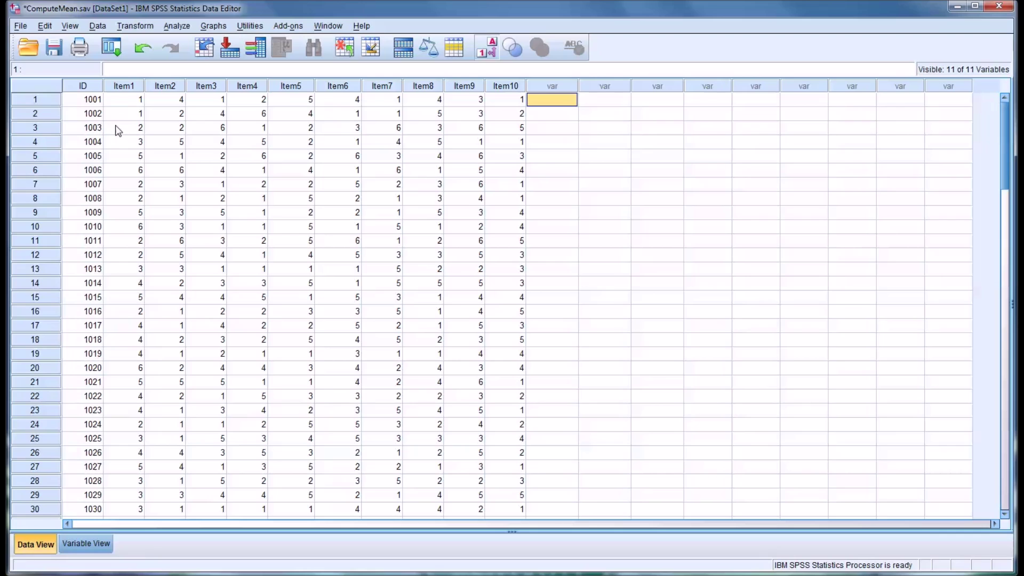
- Inspect the ID, Item1 and Item3 values and the first empty column in the grid
click(84, 87)
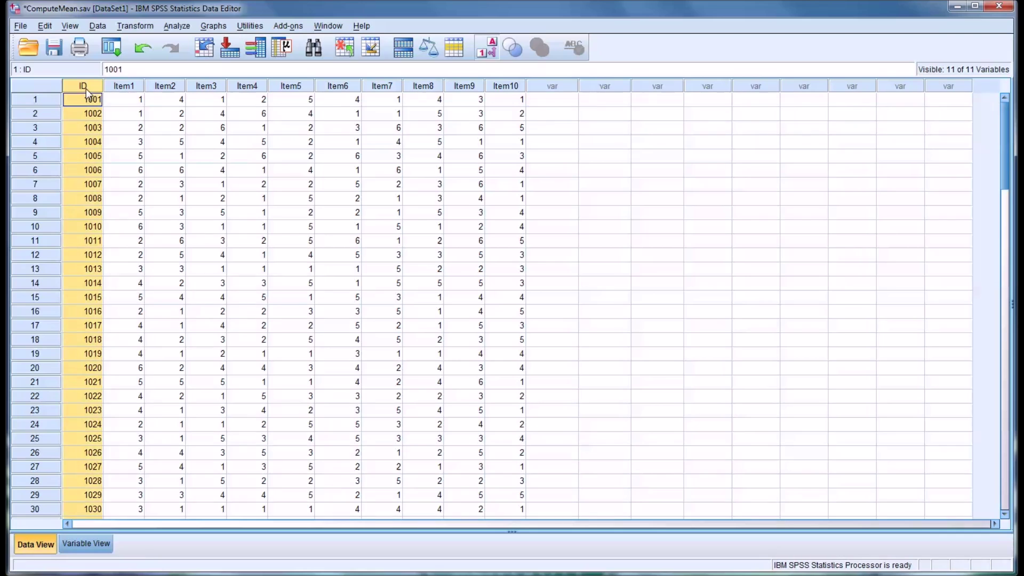
click(122, 87)
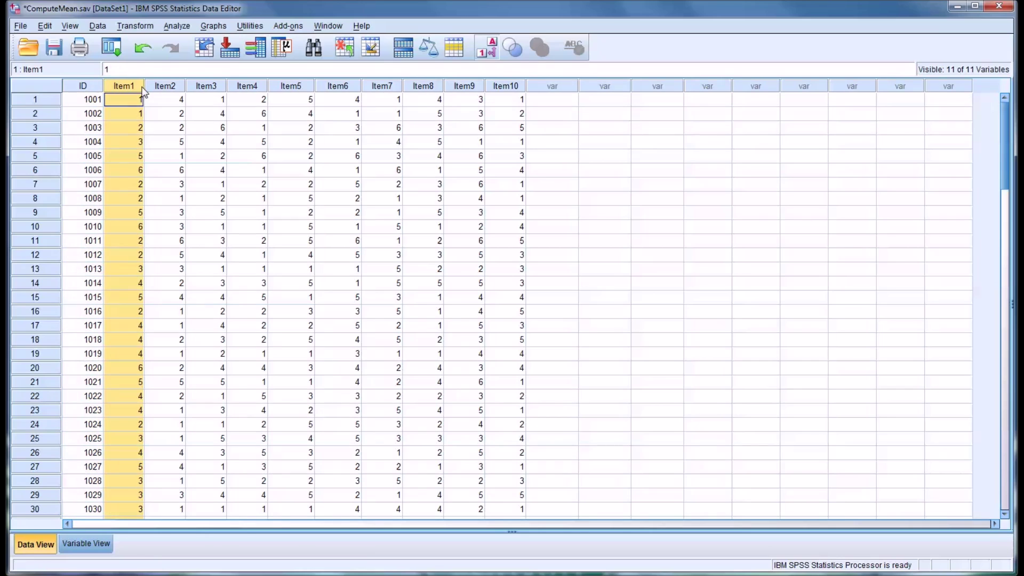
click(130, 101)
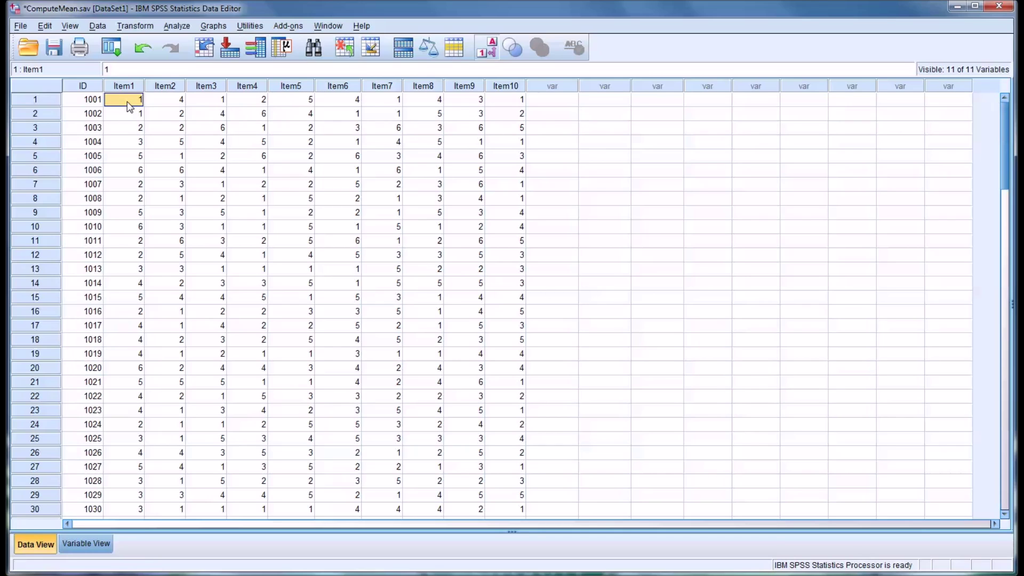
click(215, 131)
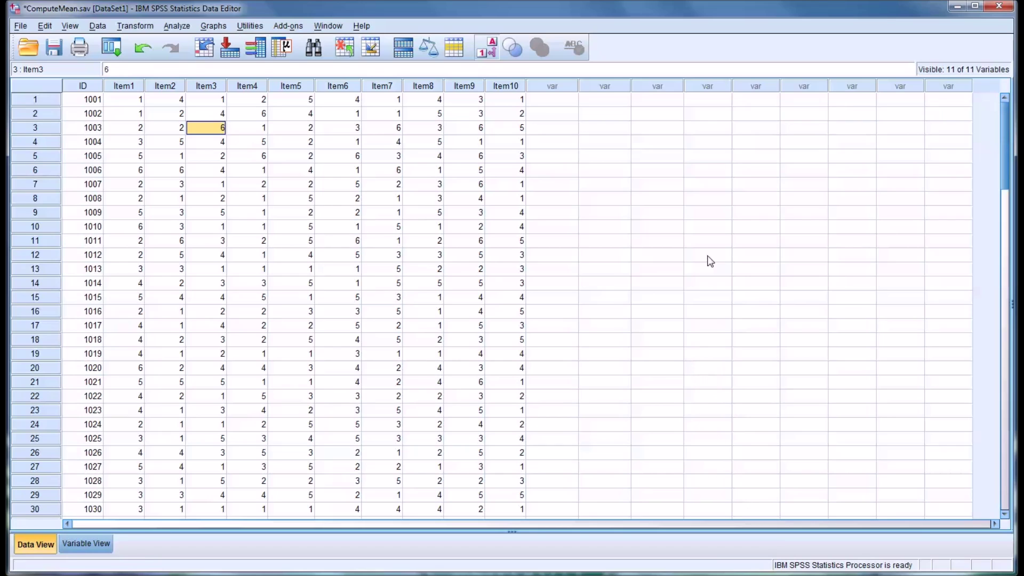
click(539, 104)
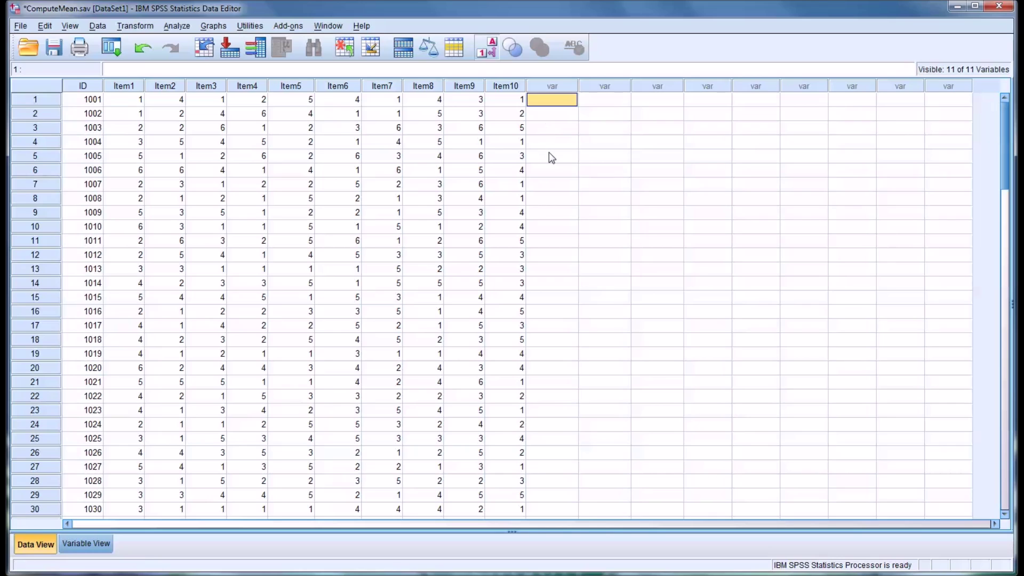
- Recheck the Item3 column, then choose Transform > Recode into Different Variables
click(203, 128)
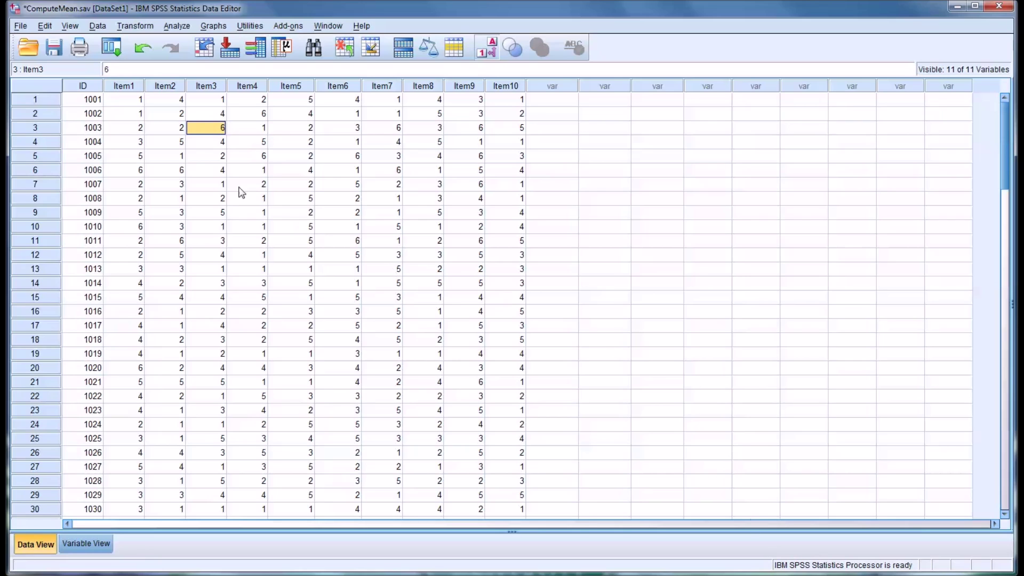
click(206, 86)
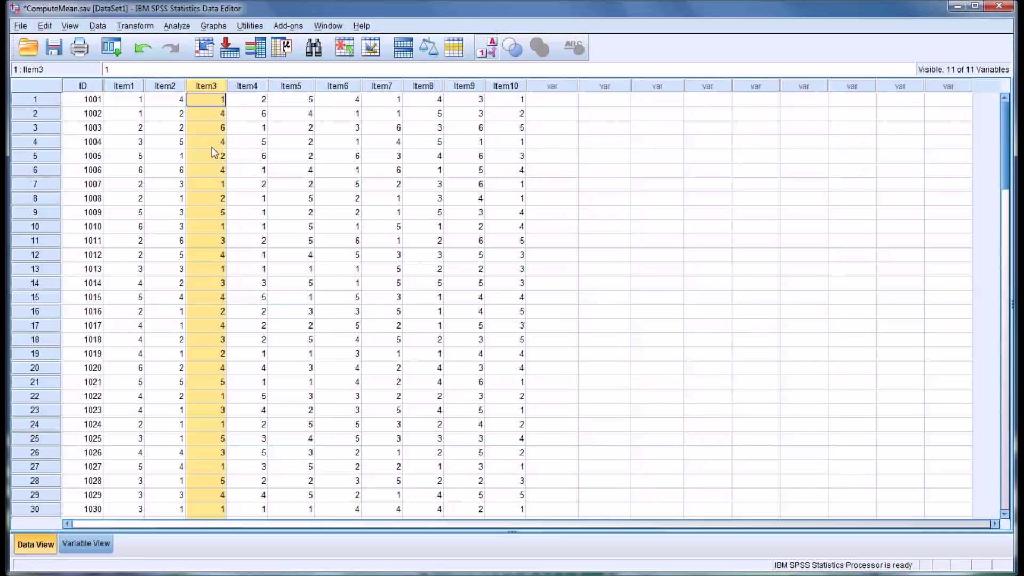
click(209, 102)
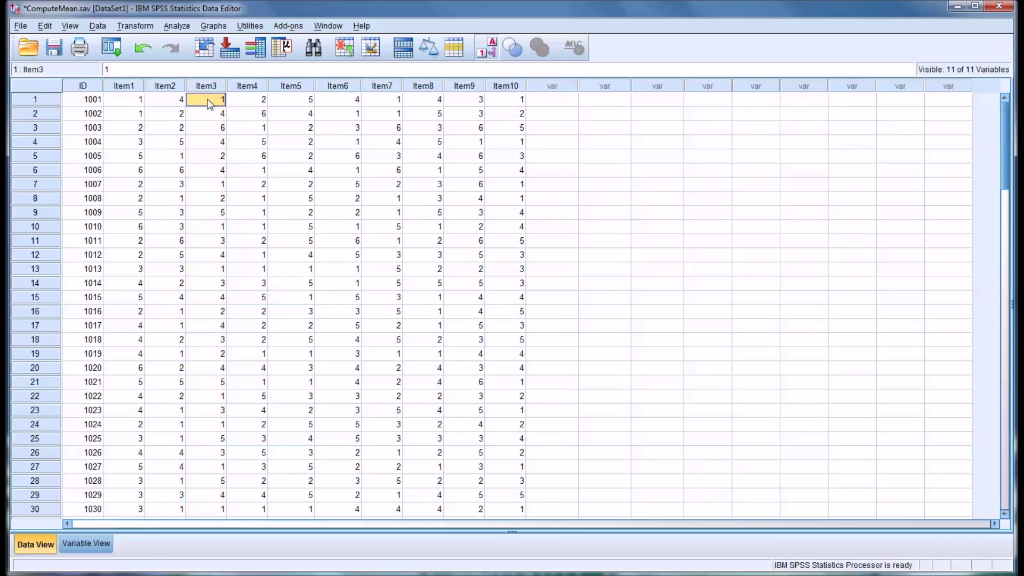
click(129, 27)
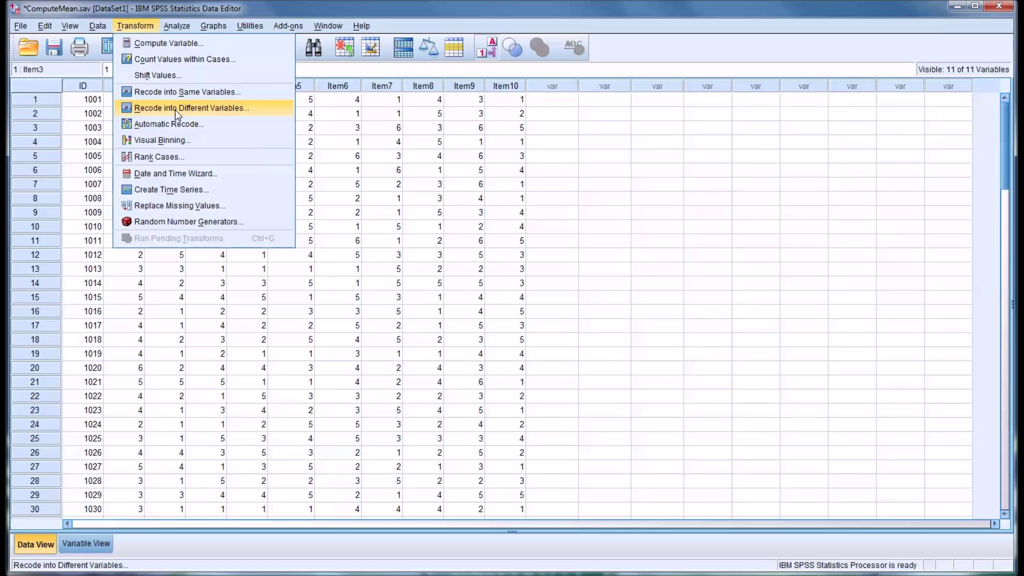
click(175, 109)
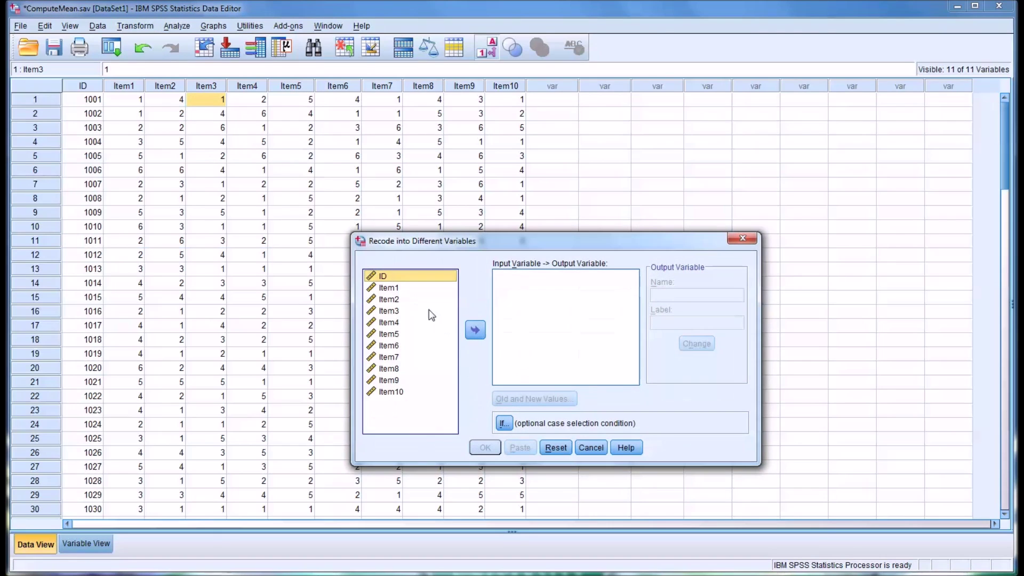
- Map Item3 to a new output variable named Item3R with label Item3R
click(412, 311)
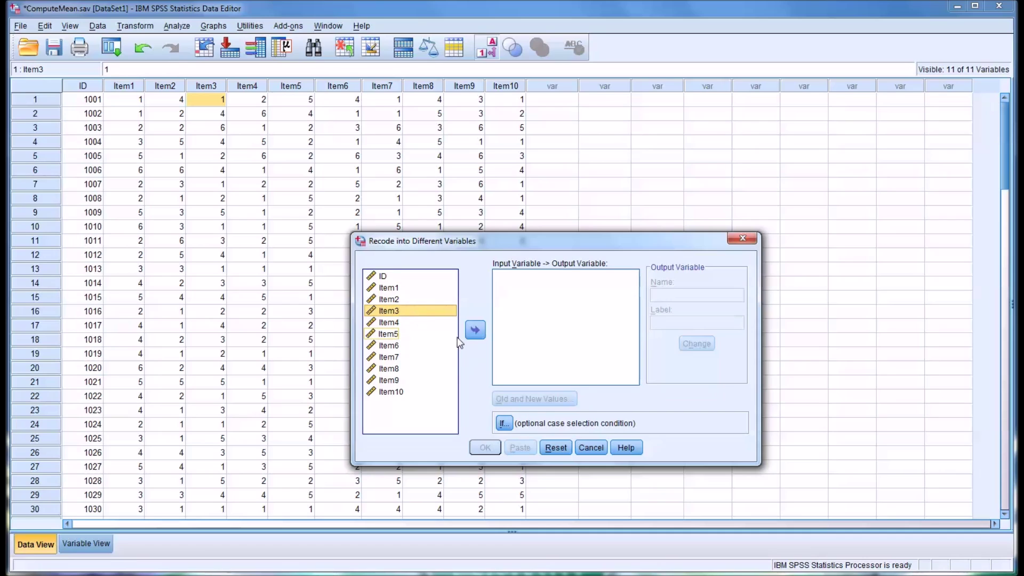
click(475, 329)
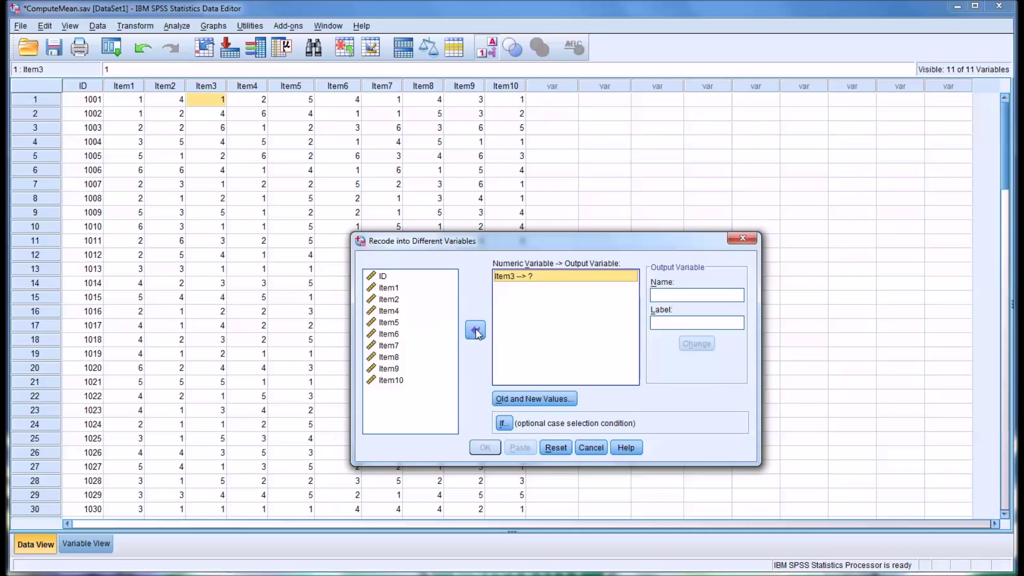
click(674, 297)
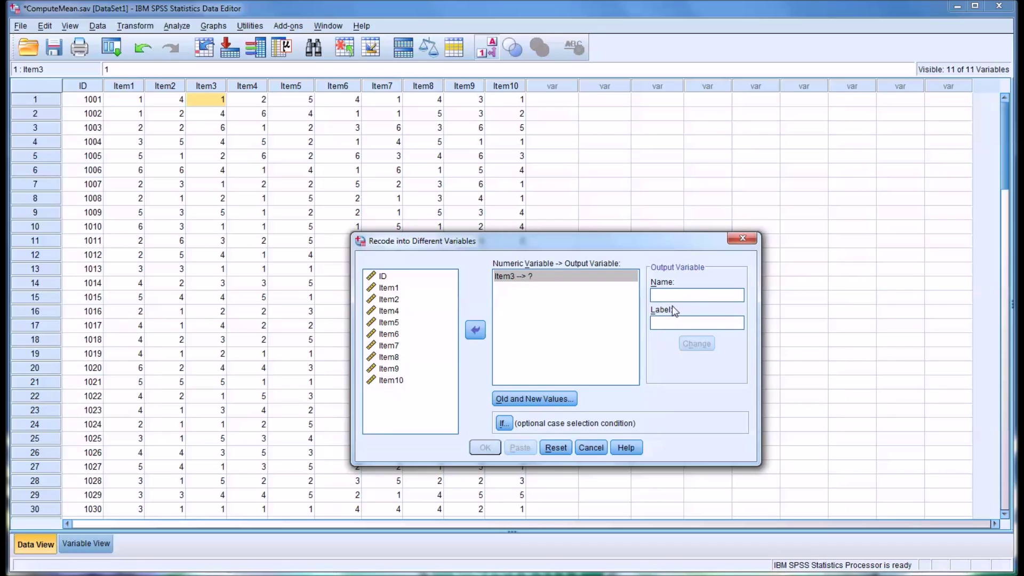
text(Ite)
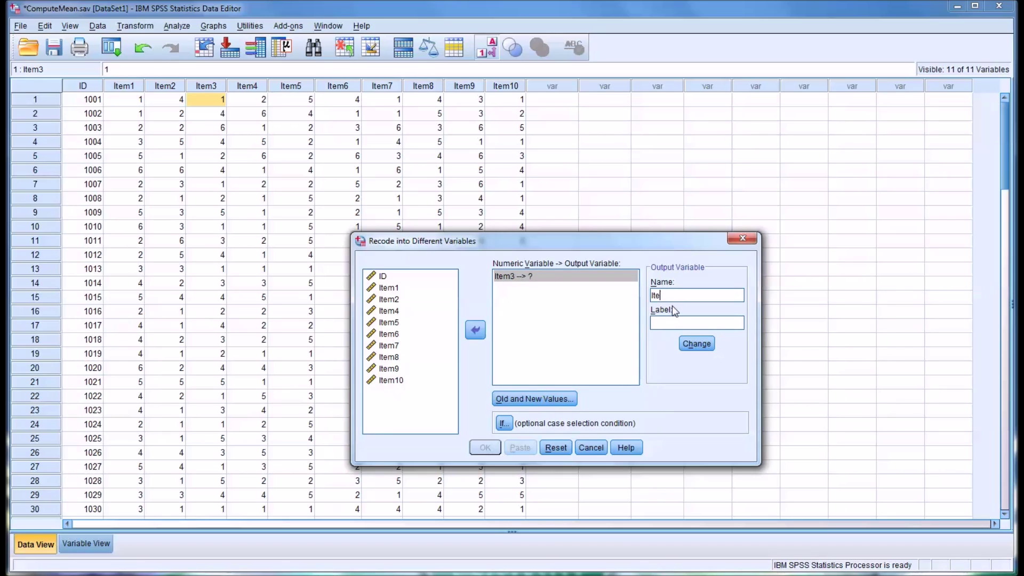
text(m3R)
click(669, 322)
text(Item3R)
key(BackSpace)
text(R)
click(706, 352)
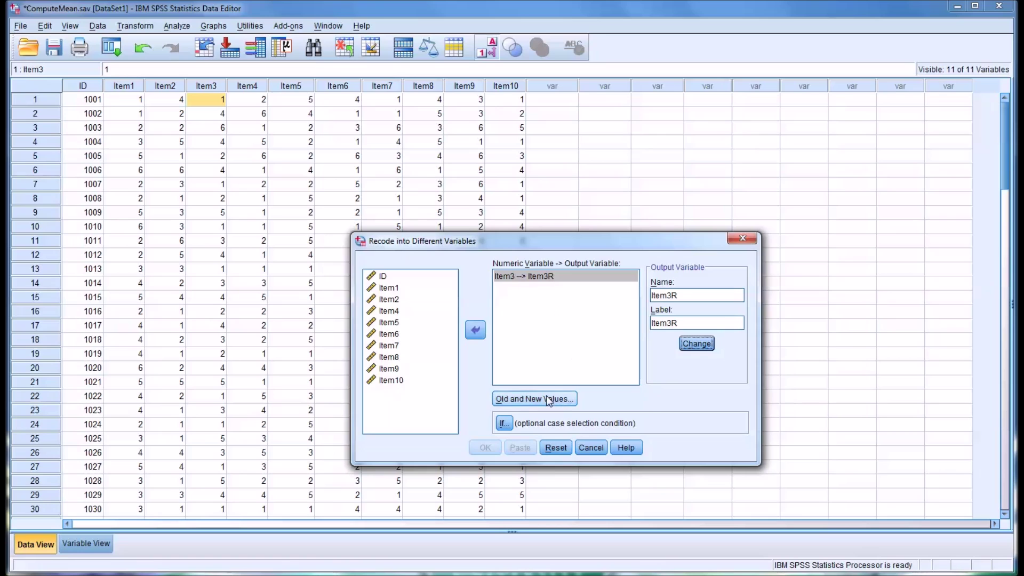
- In Old and New Values, add the mappings 1→6, 2→5 and 3→4
click(520, 399)
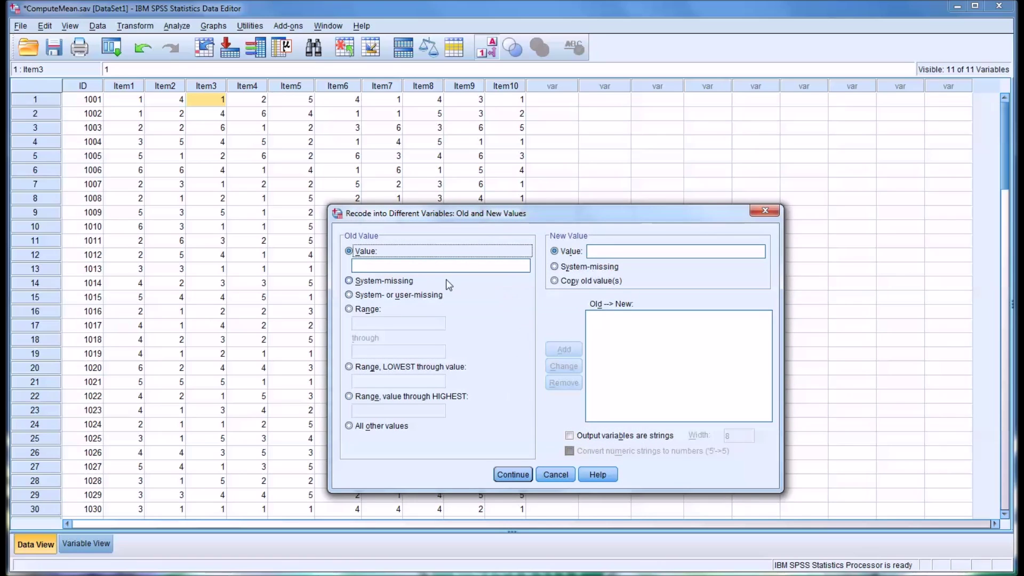
click(375, 267)
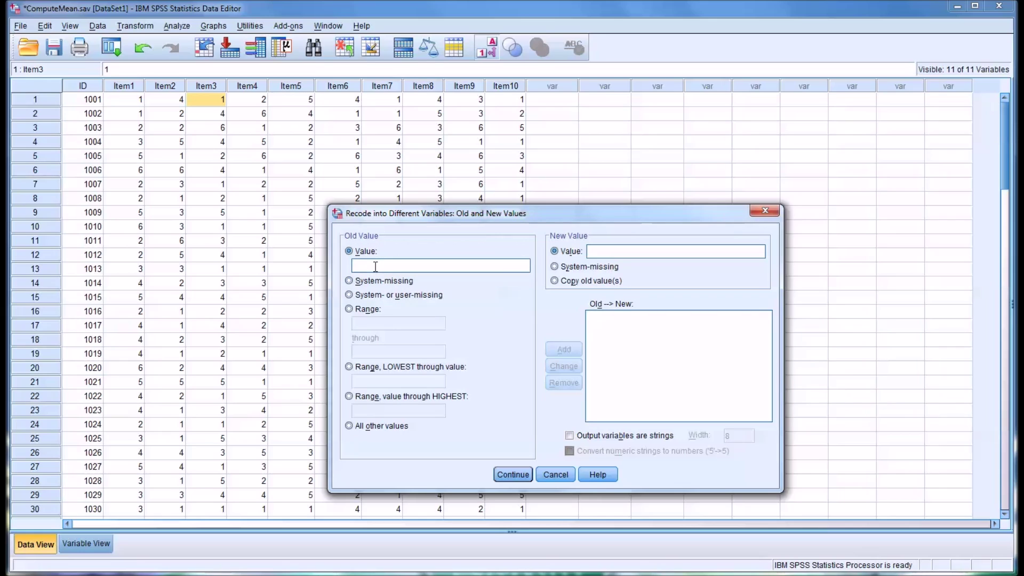
text(1)
click(630, 251)
text(6)
click(566, 349)
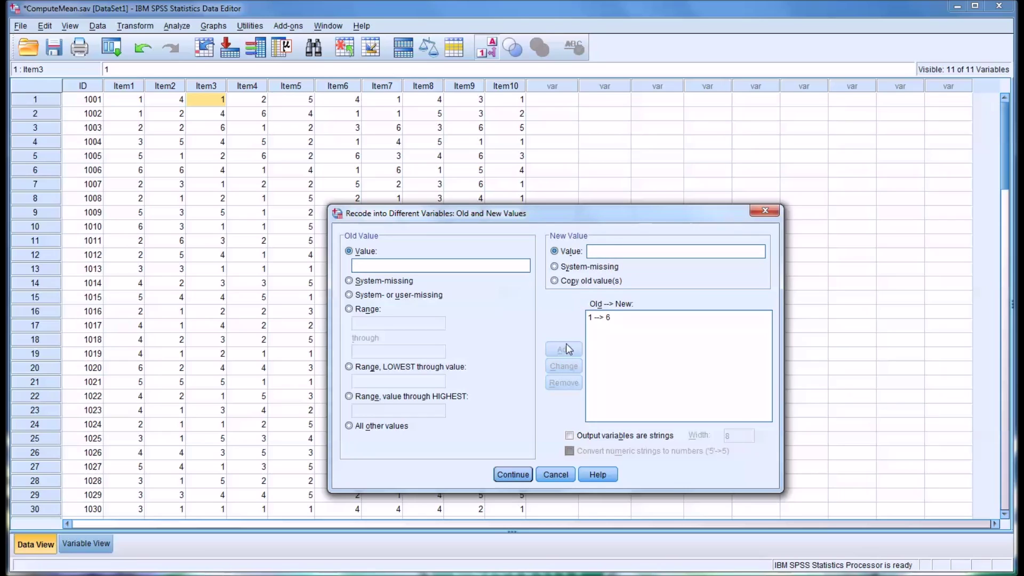
click(421, 265)
text(2)
click(602, 252)
text(5)
click(564, 349)
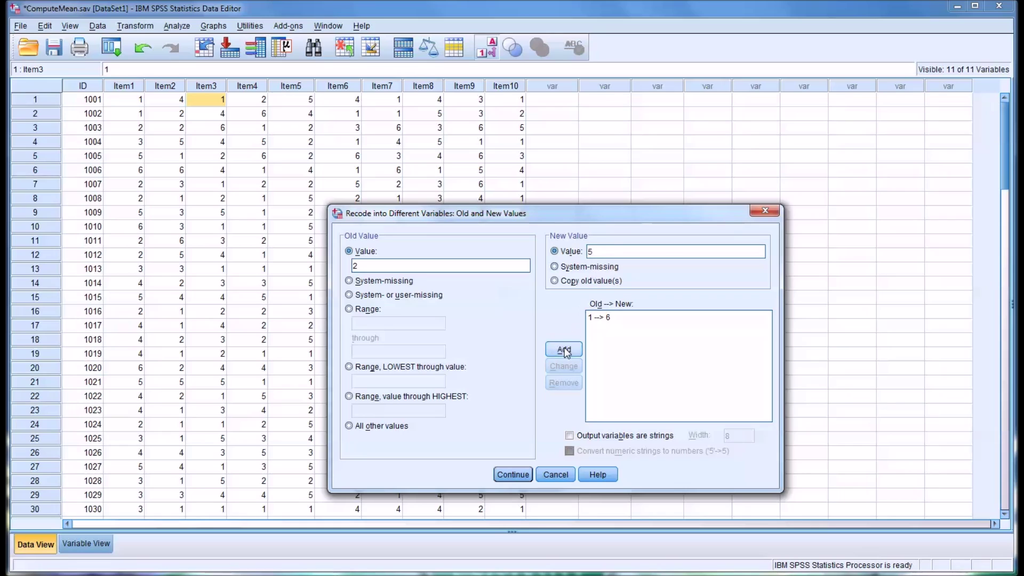
click(432, 266)
text(3)
click(599, 254)
text(4)
click(564, 349)
- Add the mappings 4→3, 5→2 and 6→1, then run the Item3R recode
click(435, 267)
text(4)
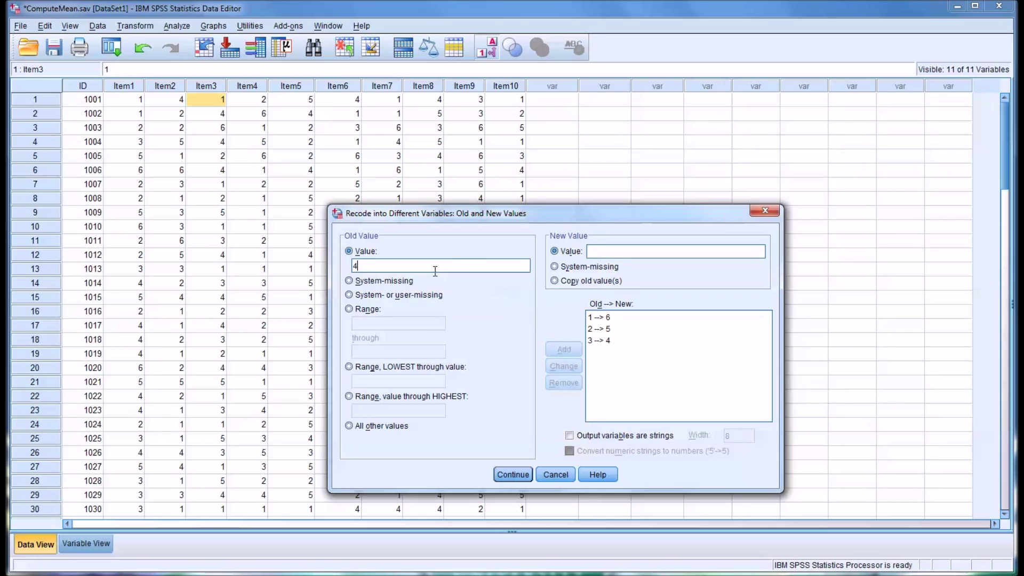
click(606, 254)
text(3)
click(563, 350)
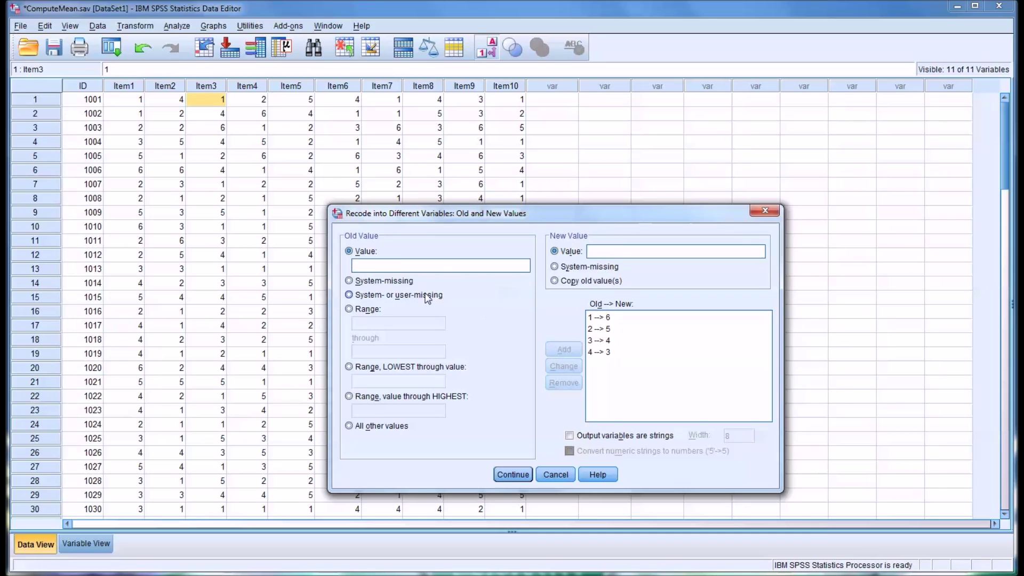
click(398, 268)
text(5)
click(598, 252)
text(2)
click(562, 350)
click(418, 267)
text(6)
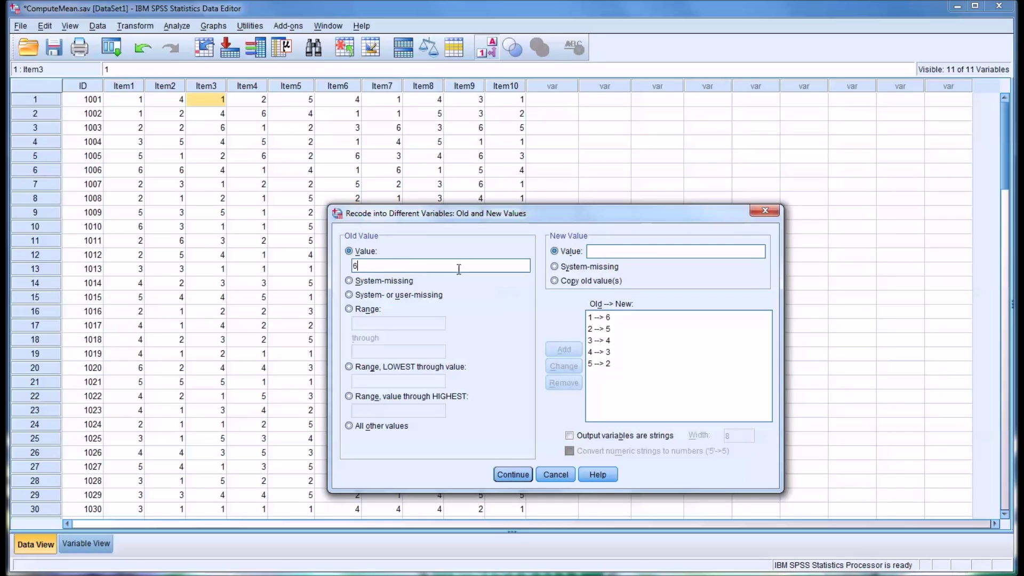
click(605, 251)
text(1)
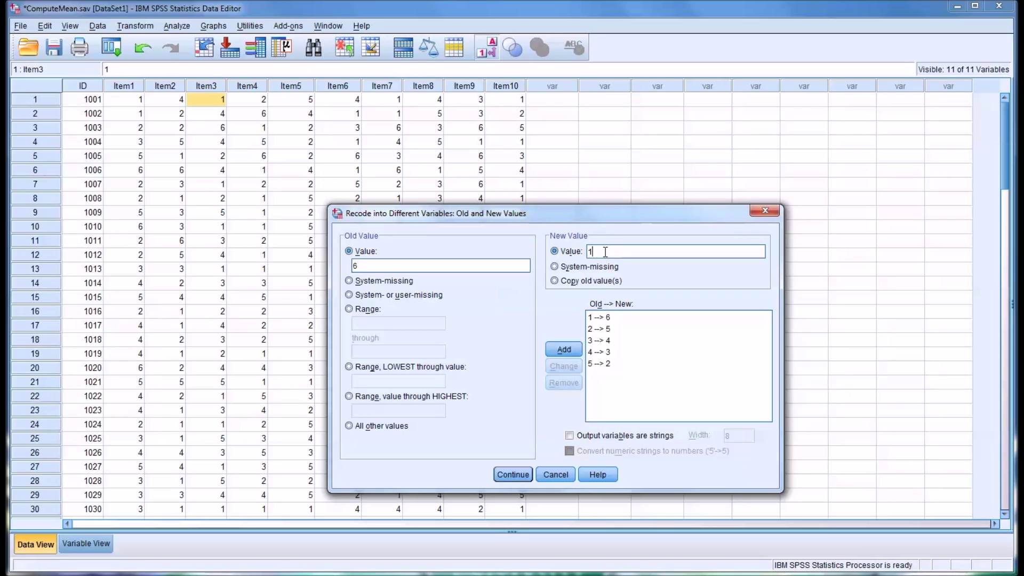
click(563, 350)
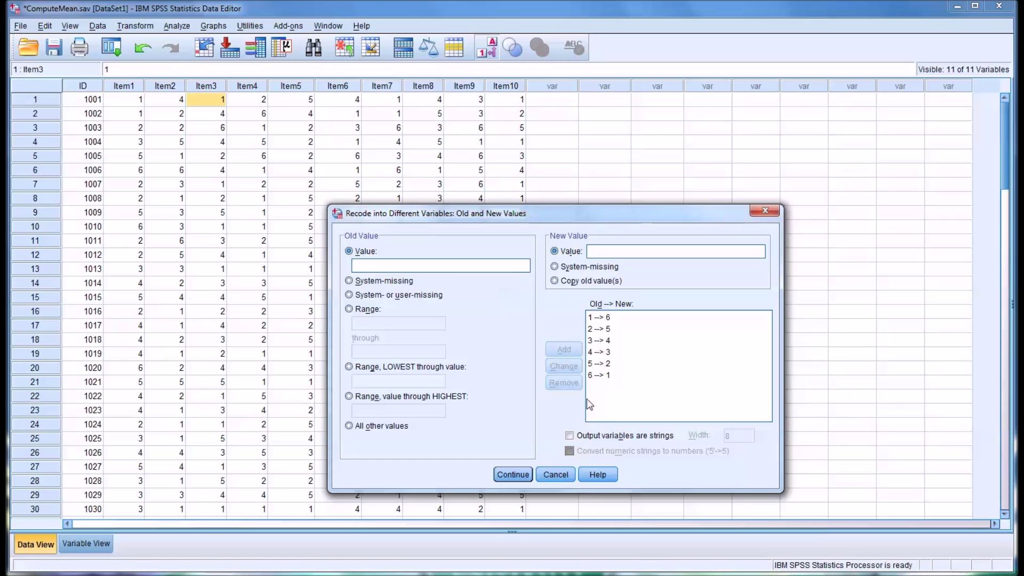
click(512, 474)
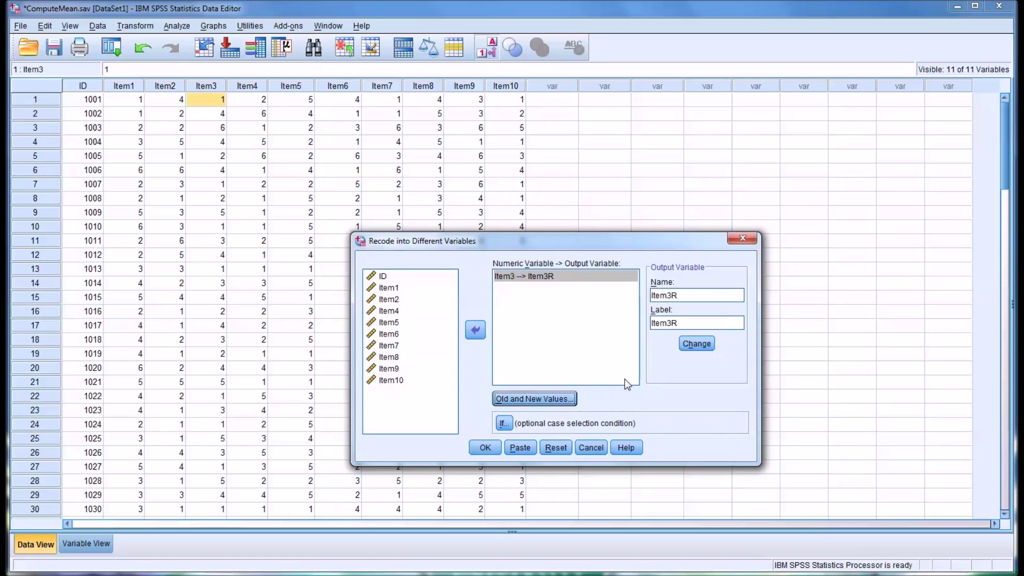
click(485, 447)
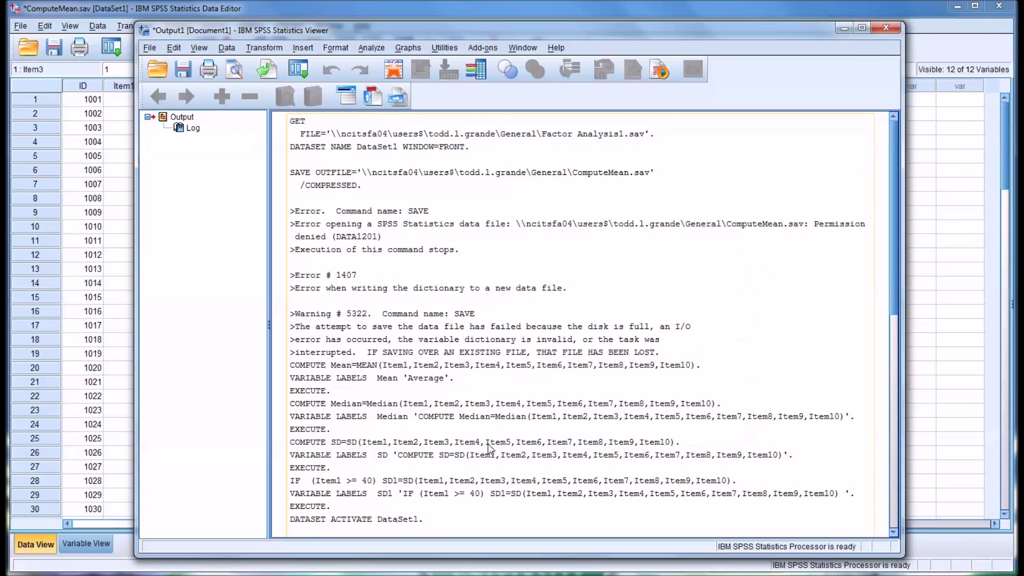
click(927, 344)
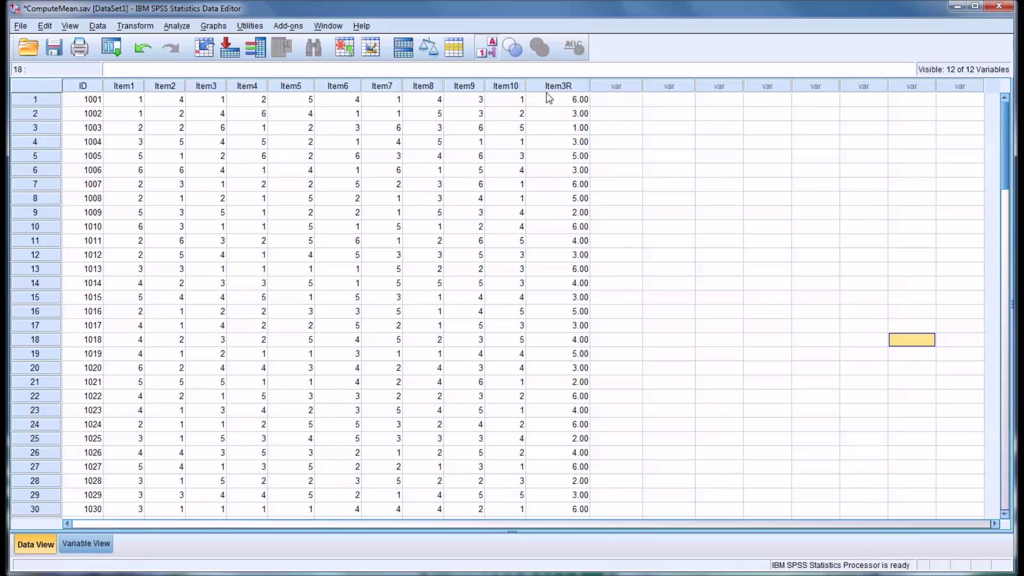
click(208, 101)
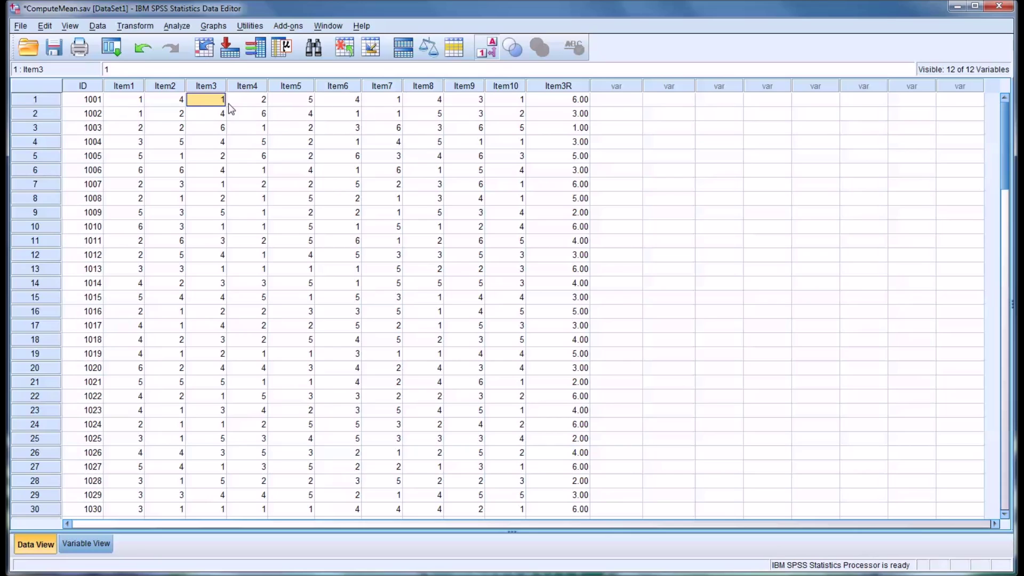
click(549, 102)
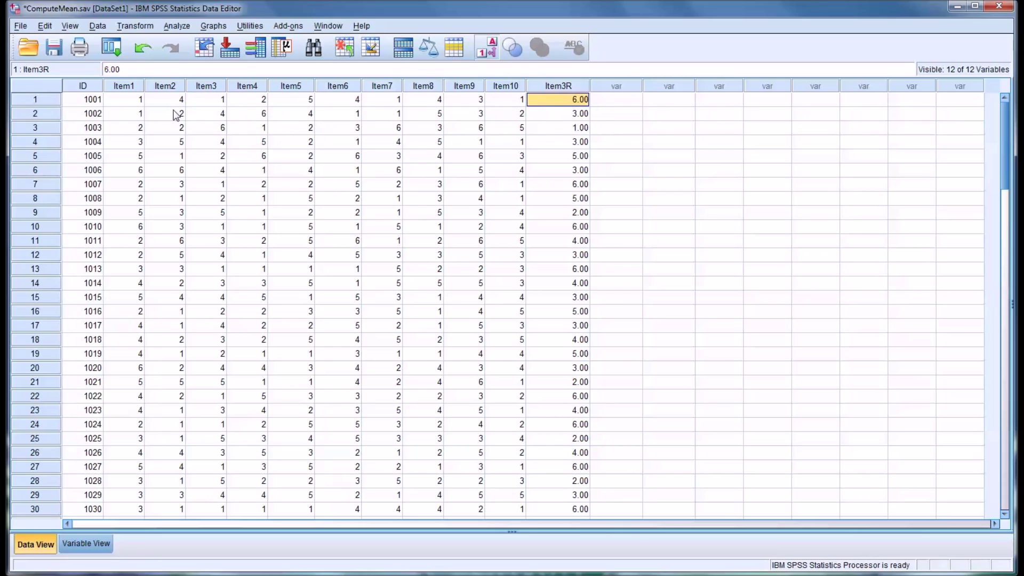
click(203, 117)
click(552, 113)
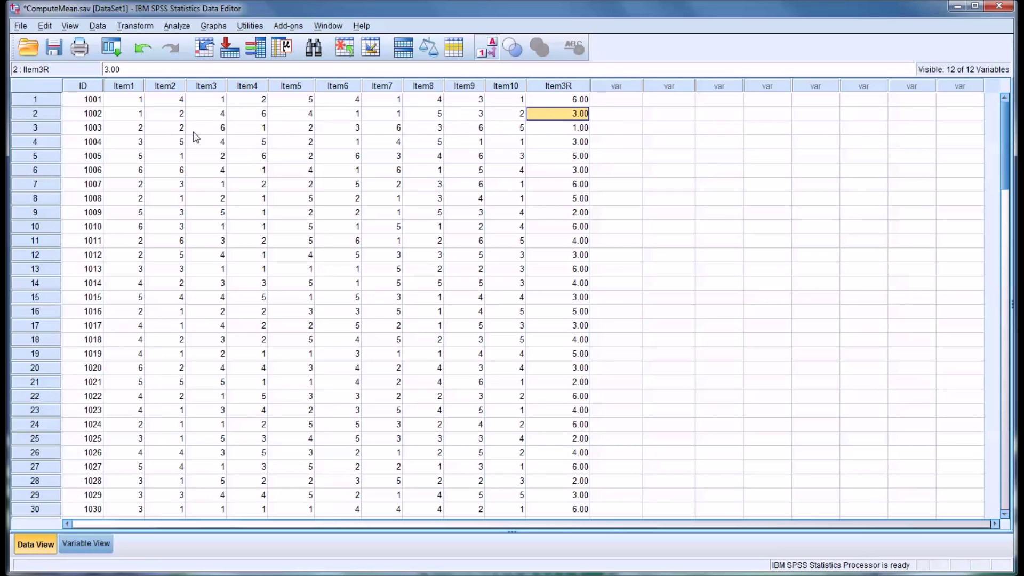
click(208, 128)
click(566, 127)
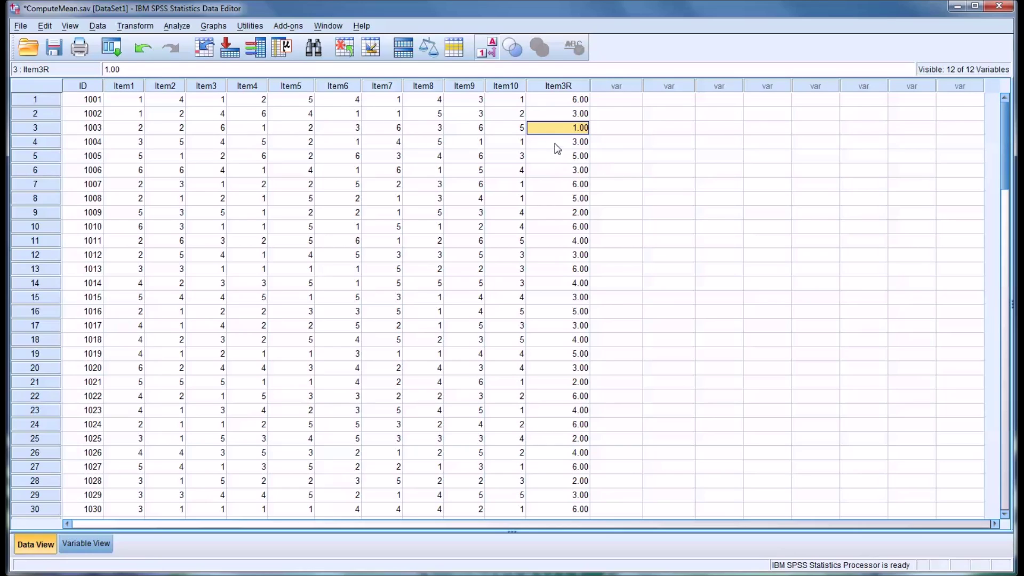
click(550, 100)
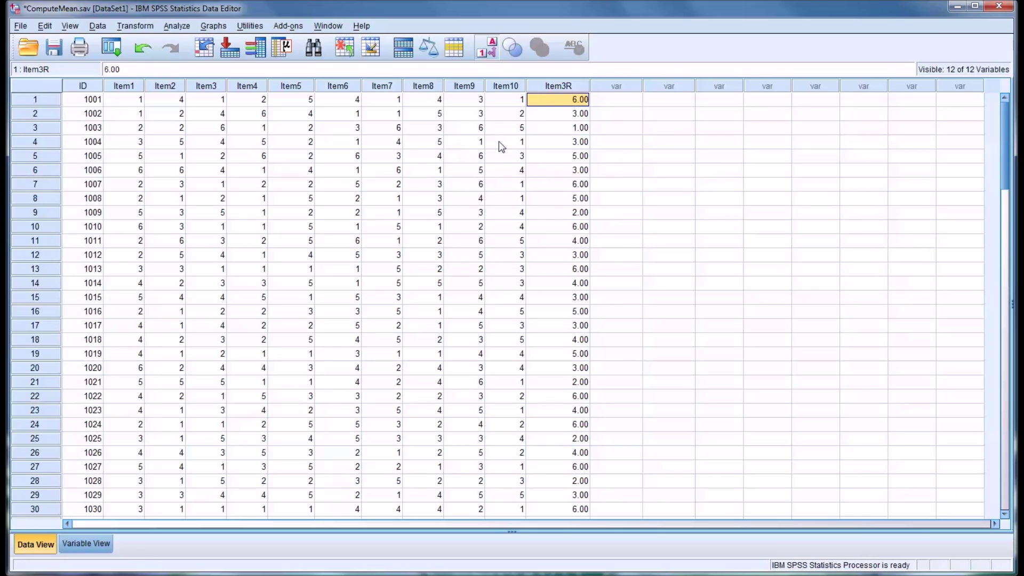
click(130, 27)
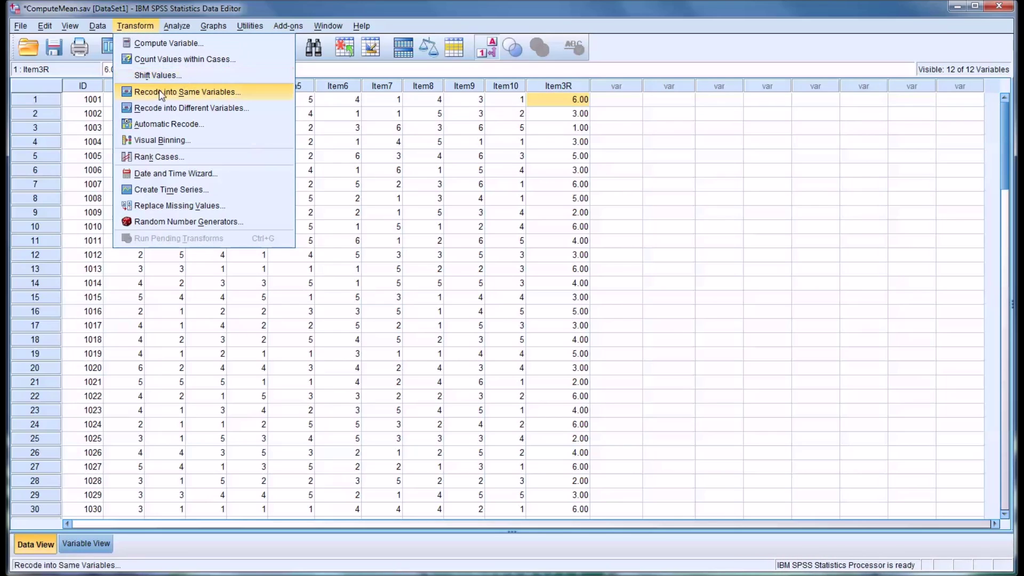
- Dismiss the Transform menu and select the Item5 variable in the grid
click(423, 142)
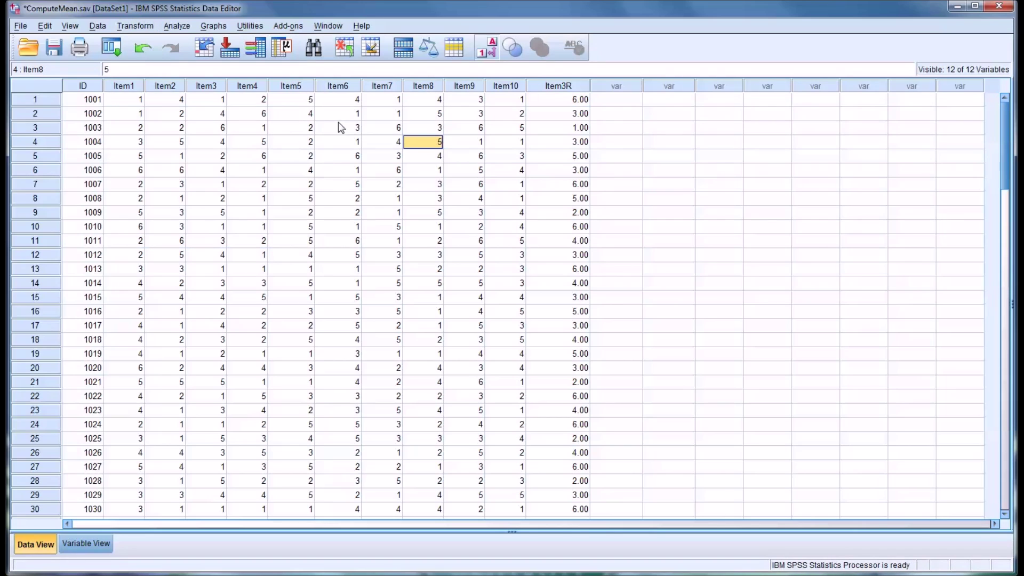
click(297, 88)
click(297, 103)
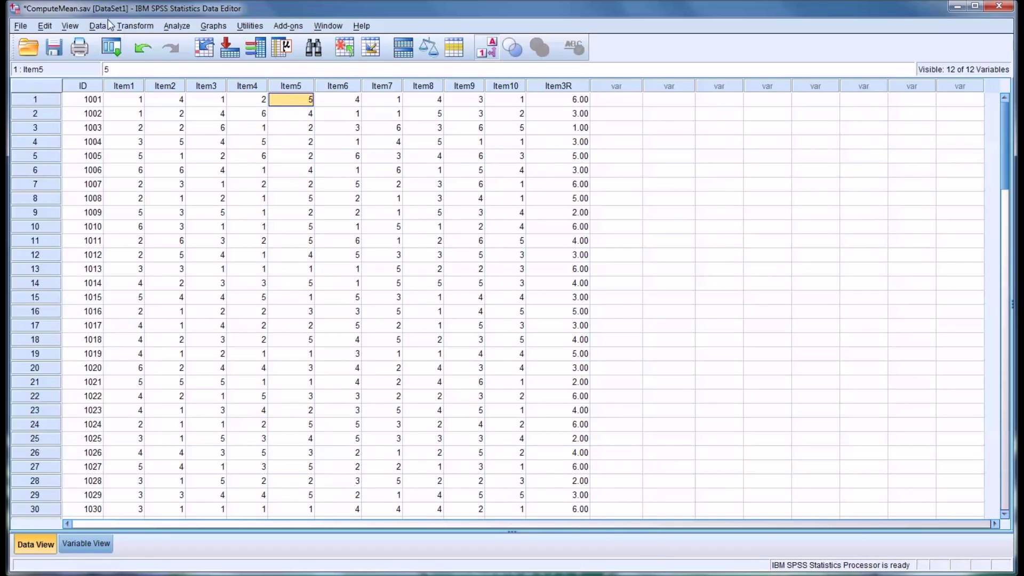
- Add Item5 to Recode into Same Variables and open its Old and New Values
click(132, 27)
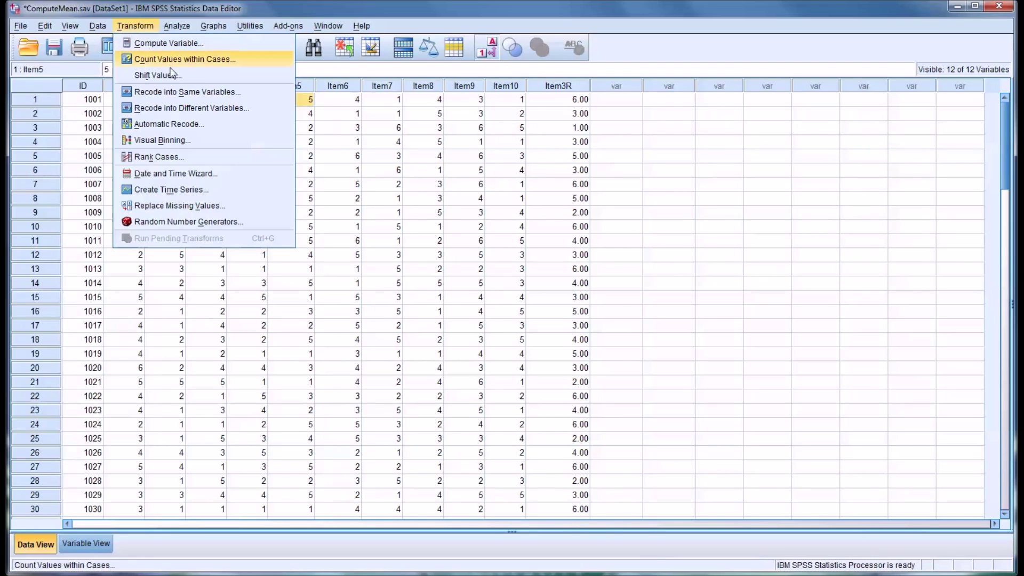
click(152, 91)
click(417, 339)
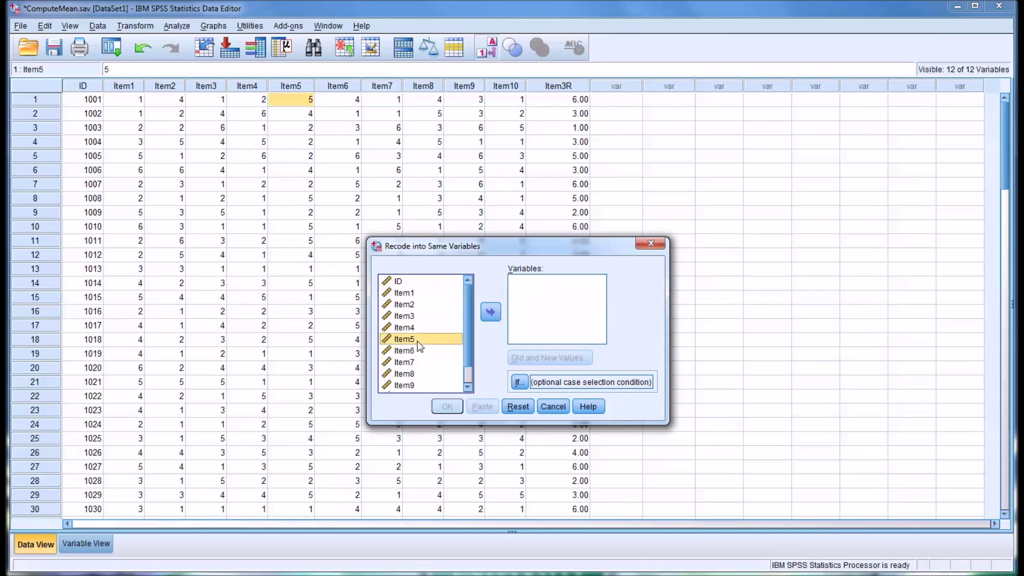
click(489, 312)
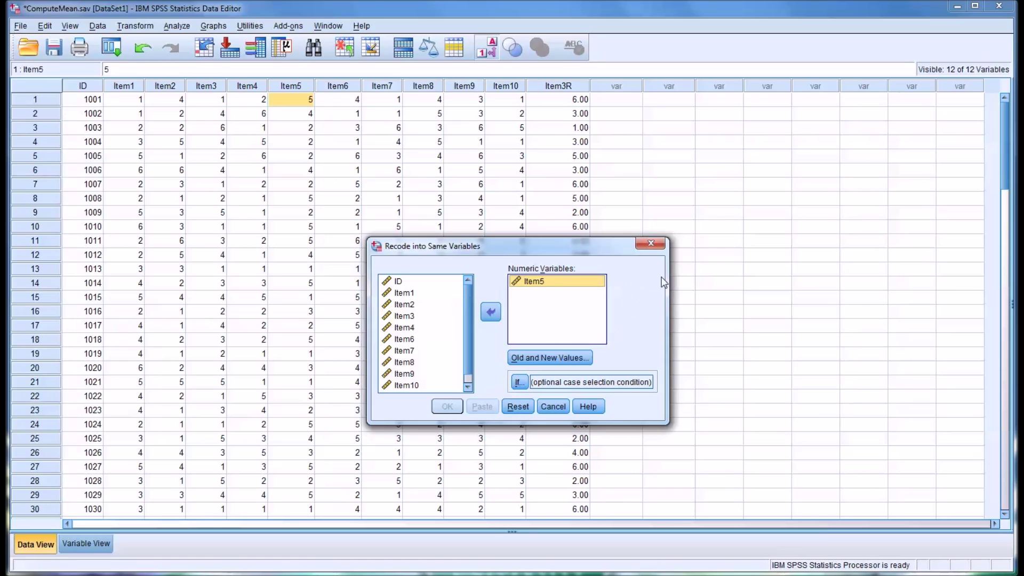
click(549, 356)
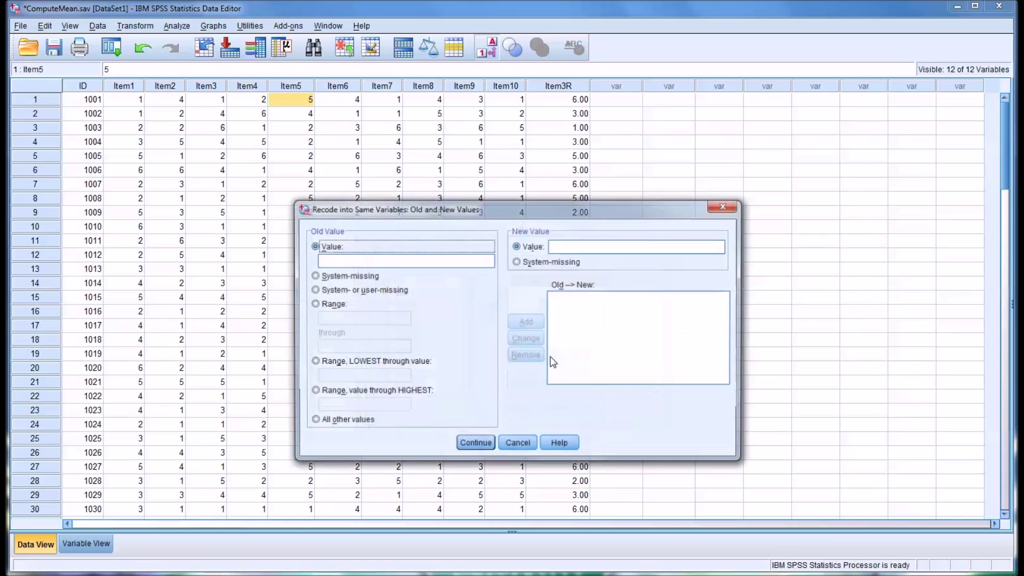
click(340, 262)
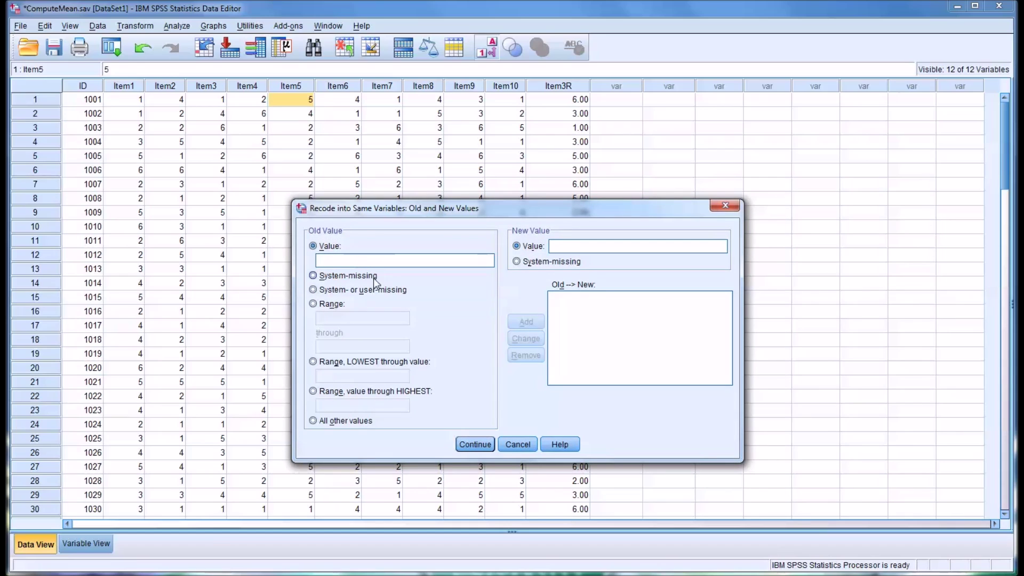
- Add Item5's mappings 1→6, 2→5 and 3→4
text(1)
click(564, 247)
text(6)
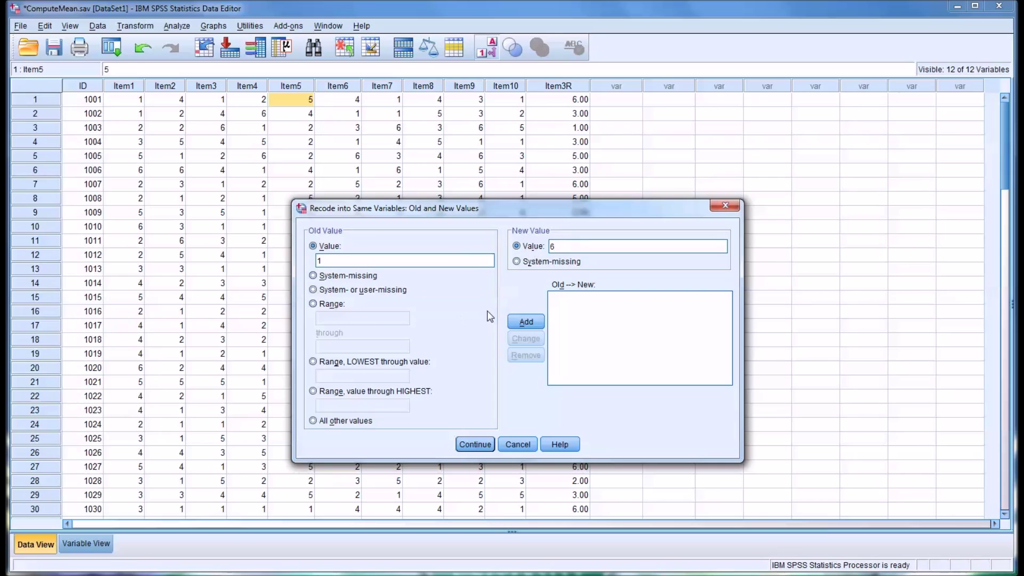
click(511, 322)
click(369, 261)
text(2)
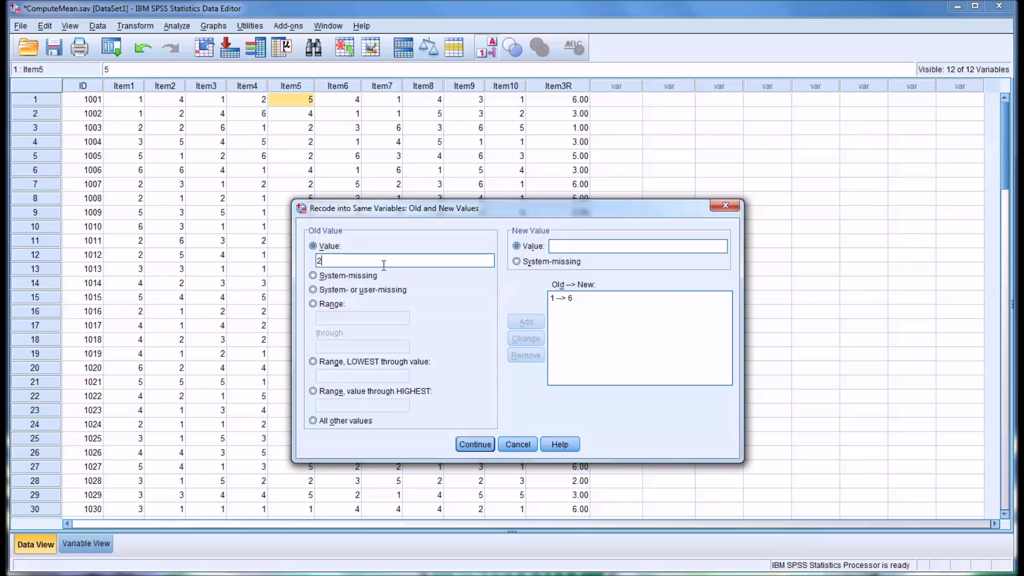
click(564, 247)
text(5)
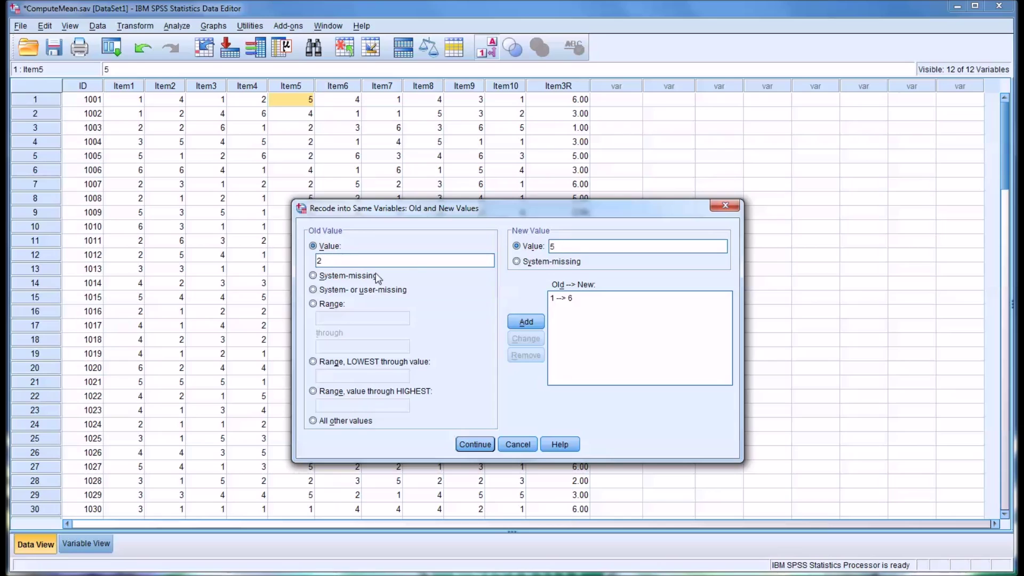
click(525, 321)
click(352, 261)
text(3)
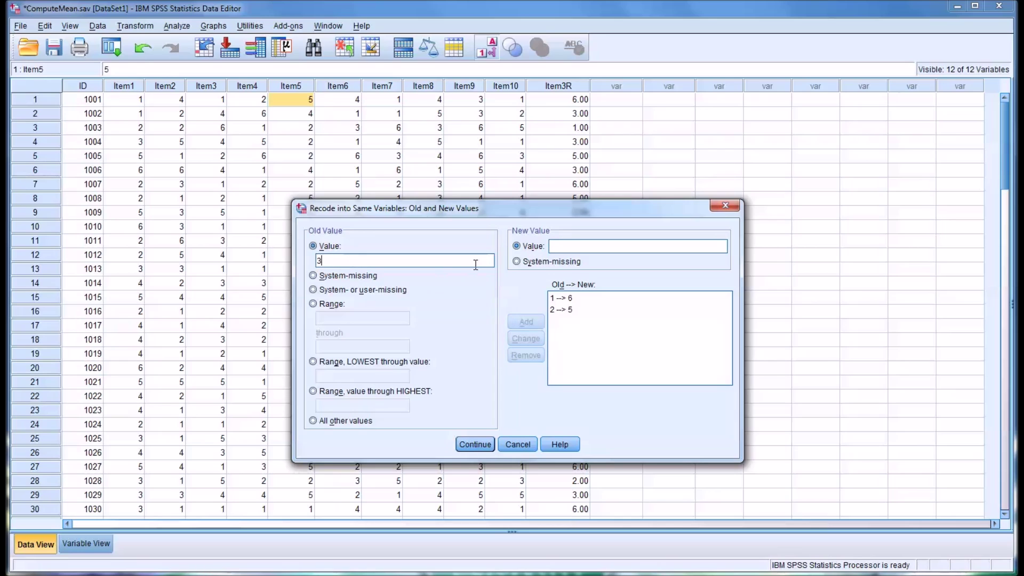
click(574, 247)
text(4)
click(510, 317)
- Add the mappings 4→3, 5→2 and 6→1, then continue back to the recode setup
click(350, 261)
text(4)
click(564, 246)
text(3)
click(525, 322)
click(386, 261)
text(5)
click(564, 246)
text(2)
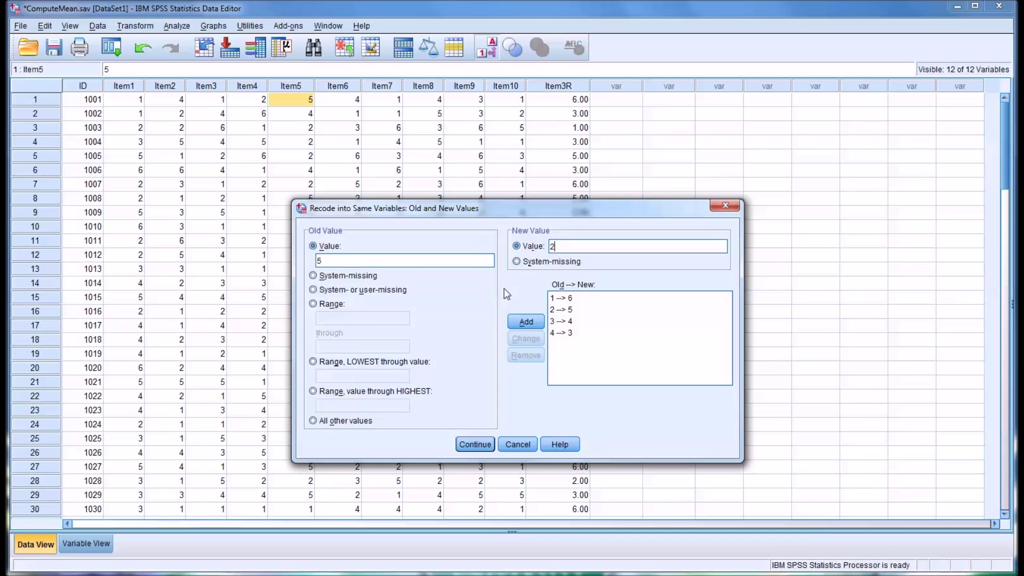
click(515, 321)
click(408, 261)
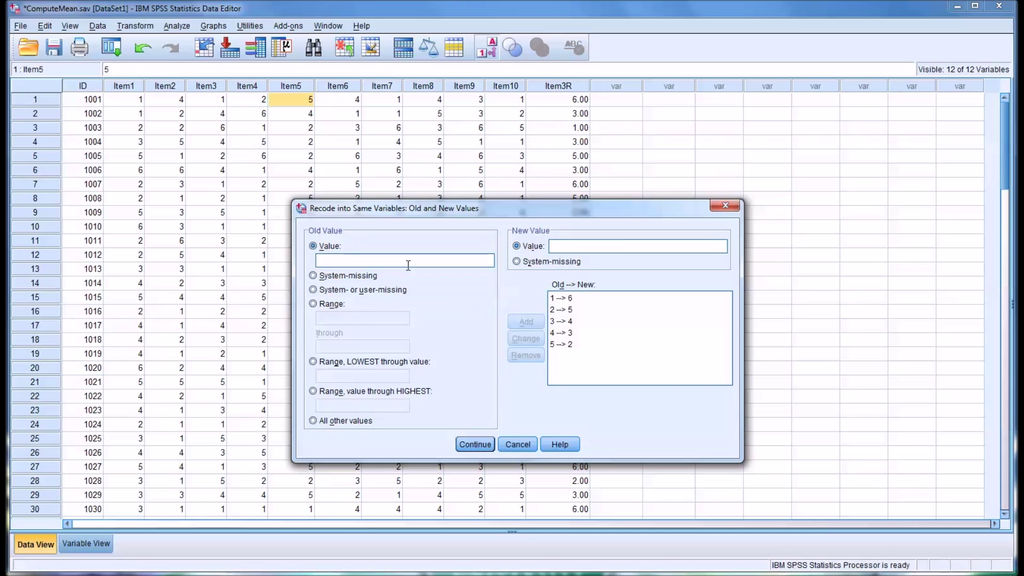
text(6)
click(568, 248)
text(1)
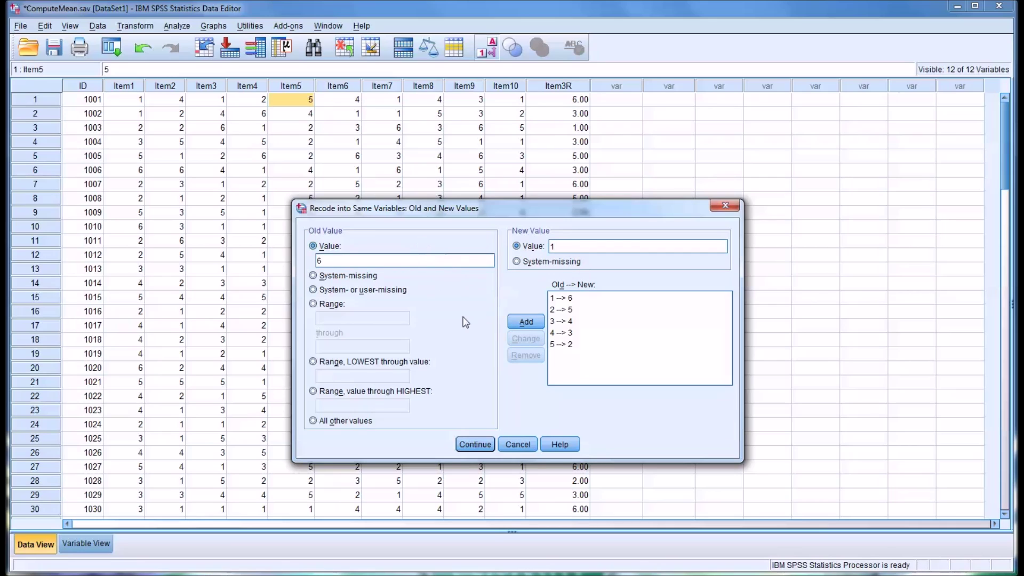
click(521, 323)
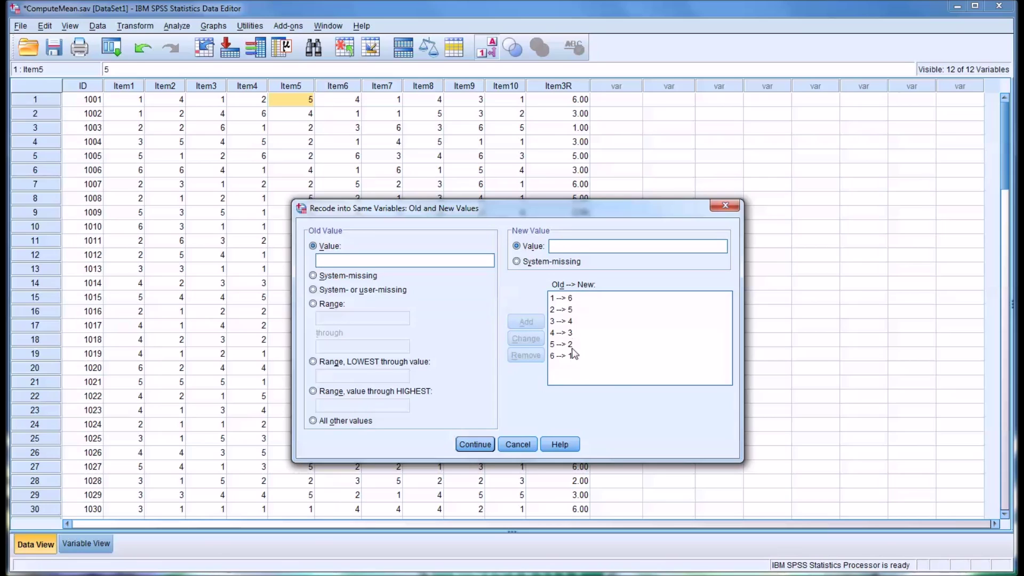
click(481, 444)
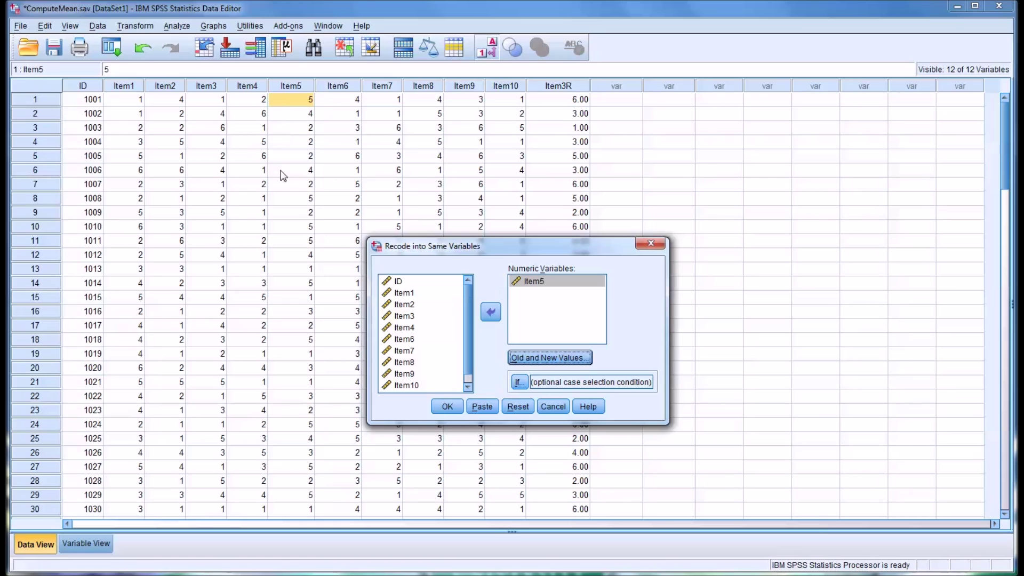
- Run the Item5 in-place recode and return to the Data Editor grid
click(448, 407)
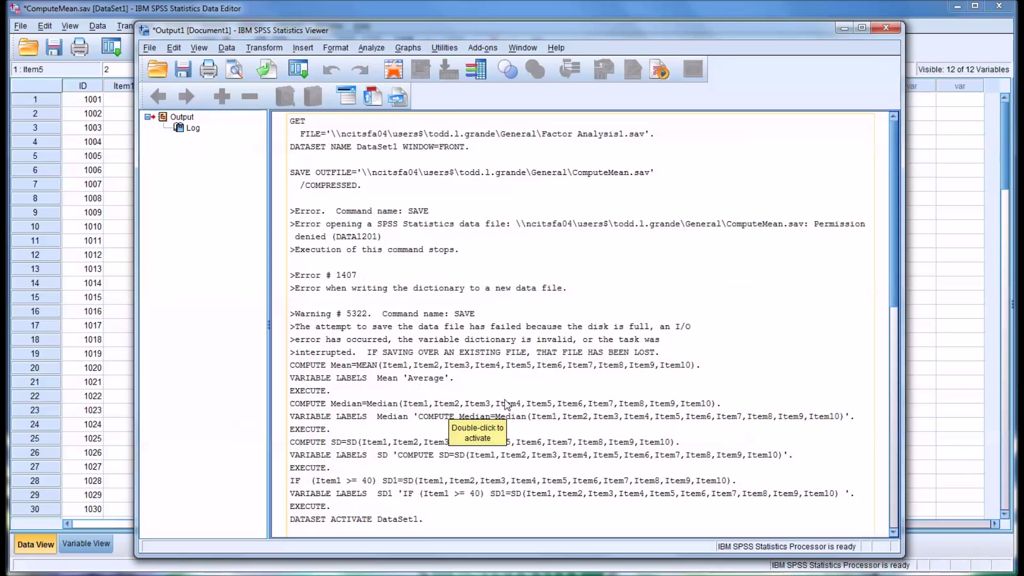
scroll(534, 405, down, 8)
scroll(565, 394, down, 5)
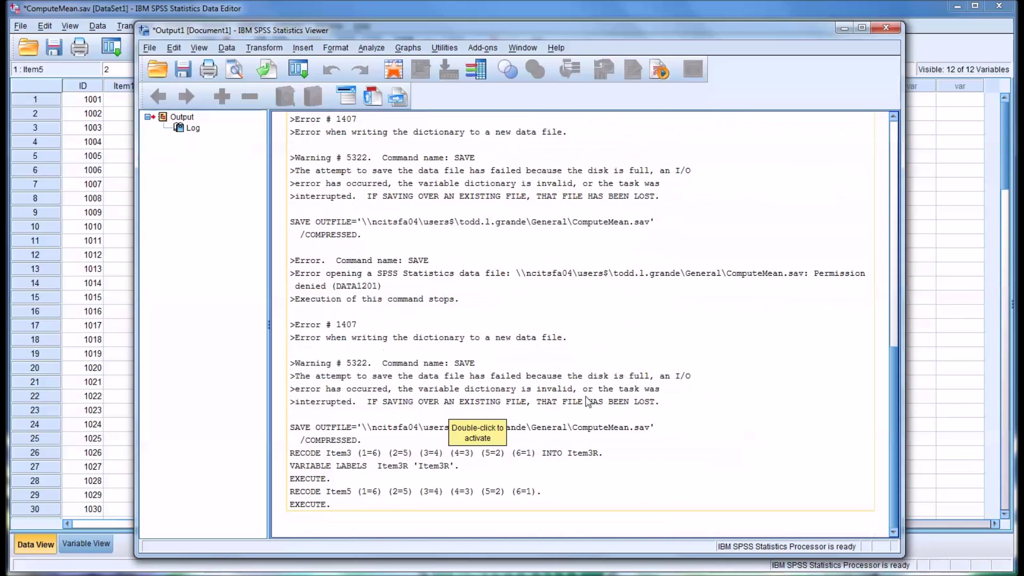
click(943, 169)
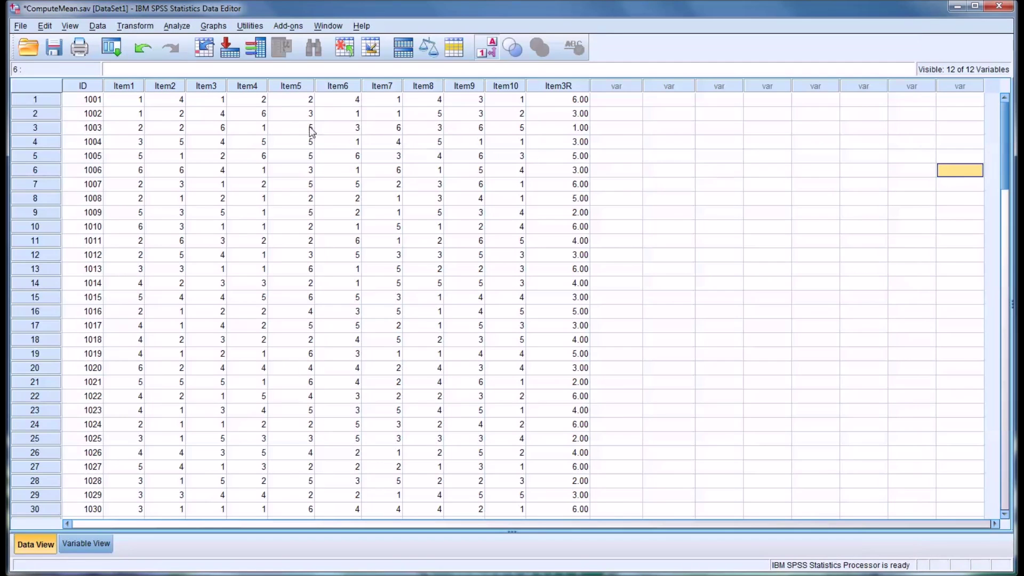
click(281, 100)
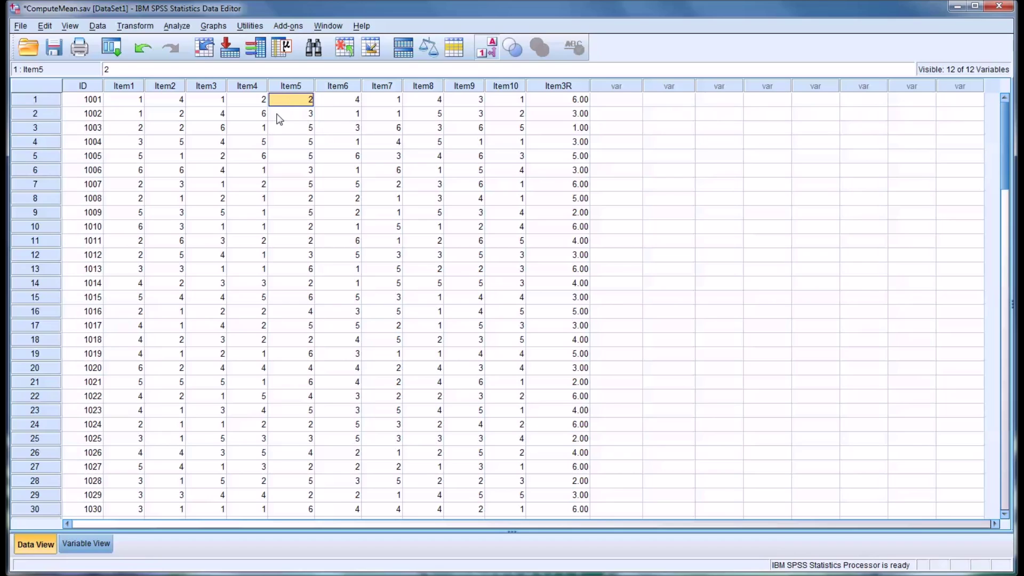
click(279, 117)
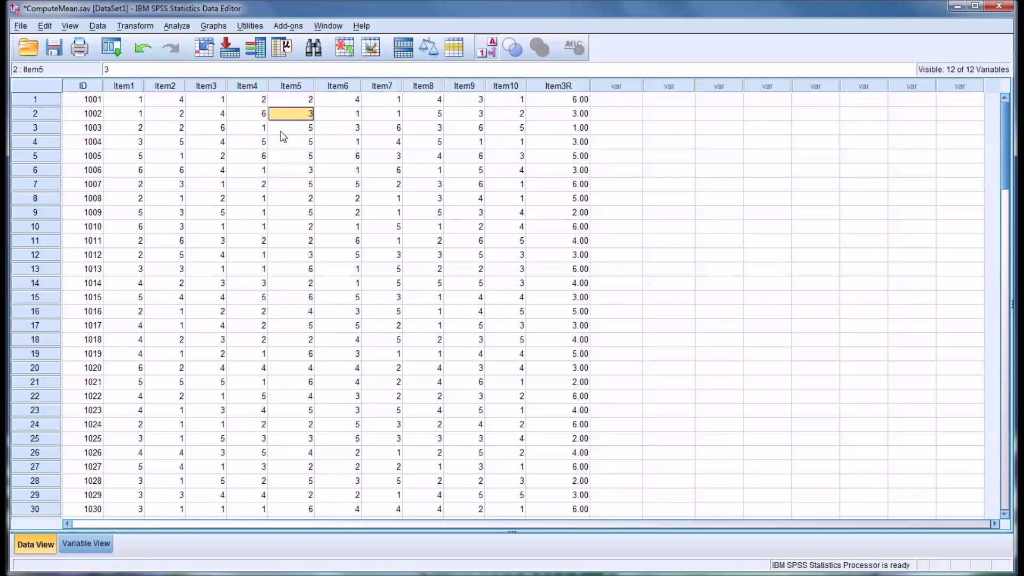
click(283, 133)
click(293, 102)
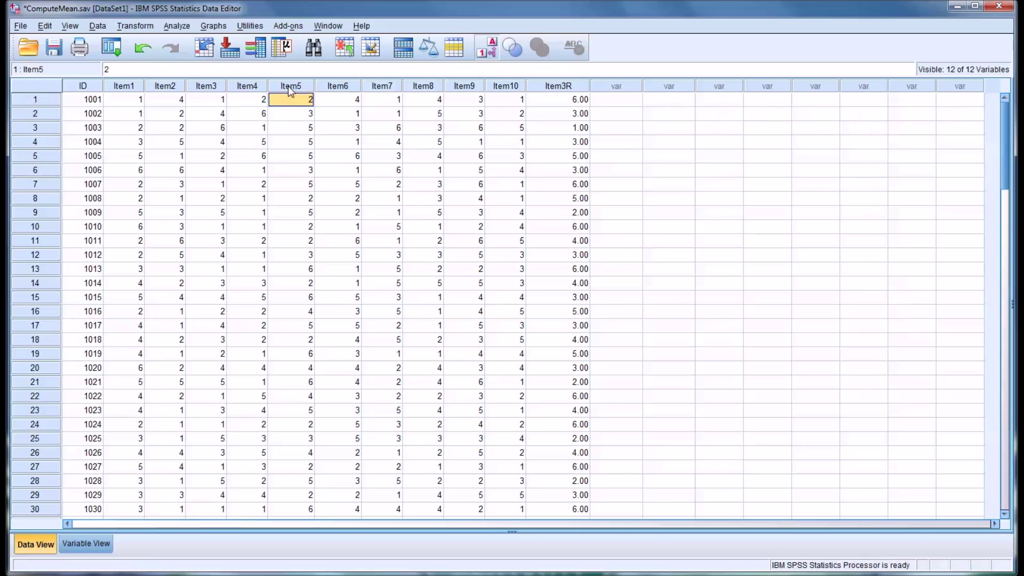
click(288, 86)
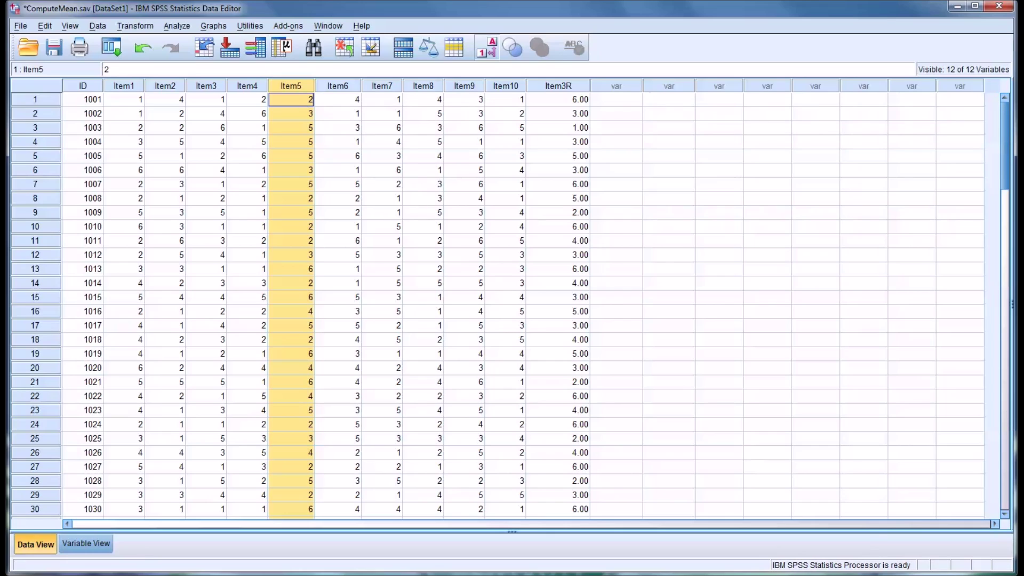
click(282, 101)
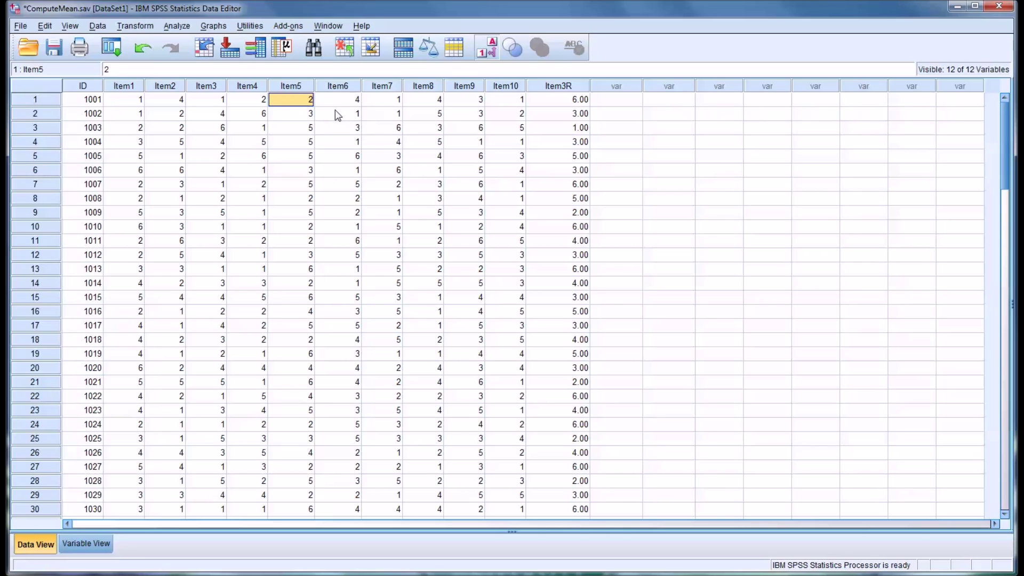
click(299, 87)
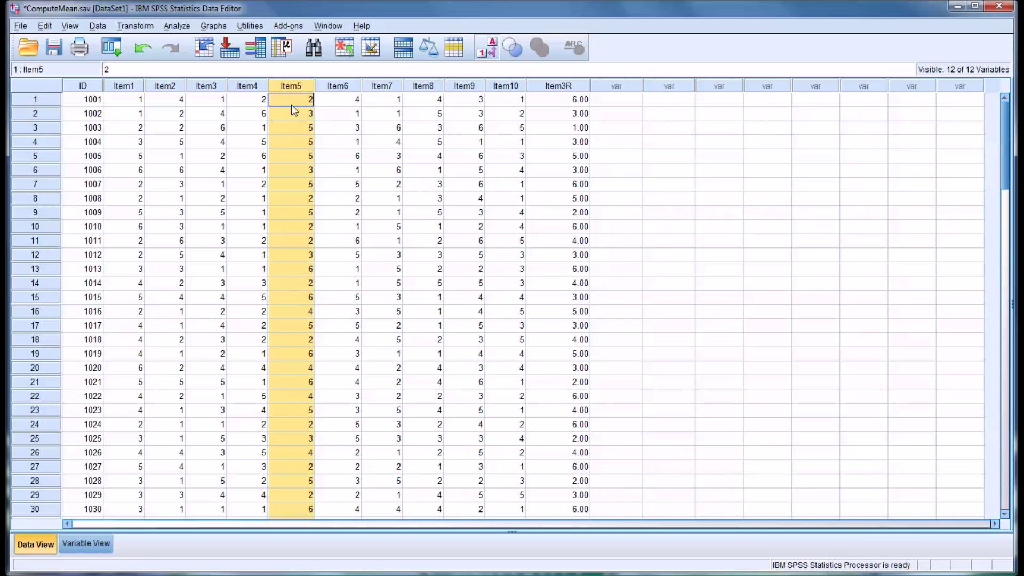
click(281, 102)
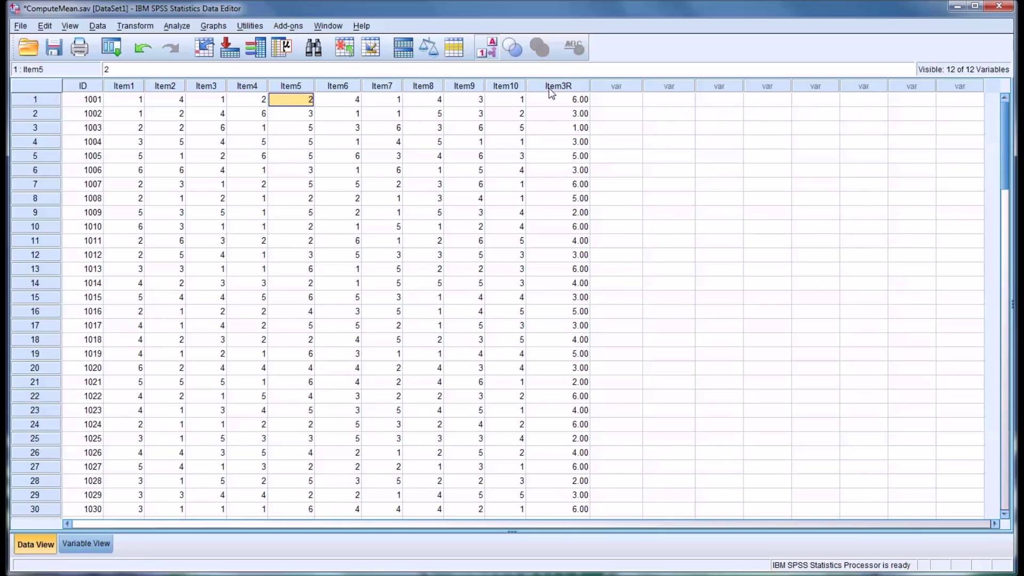
click(135, 26)
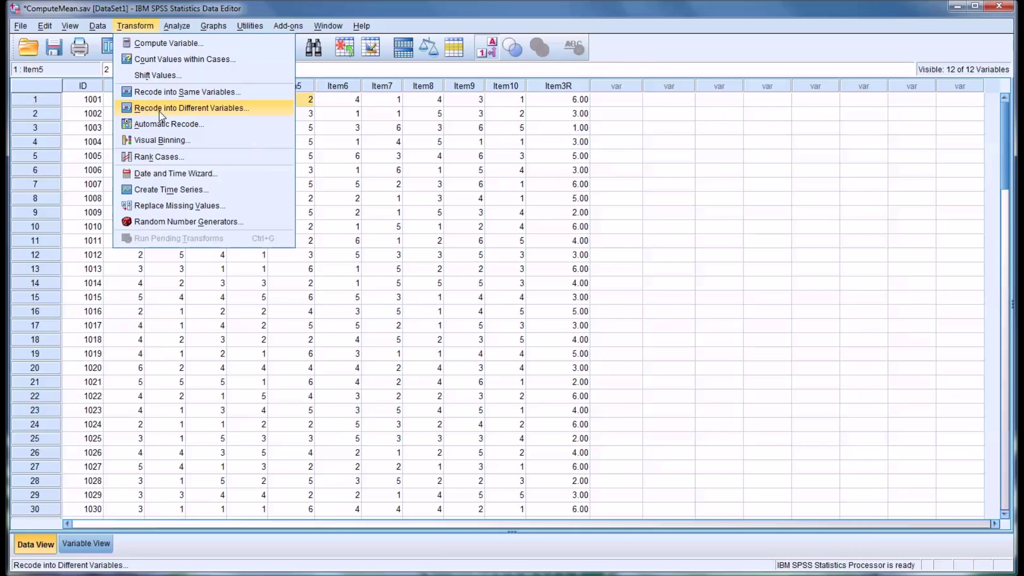
click(325, 114)
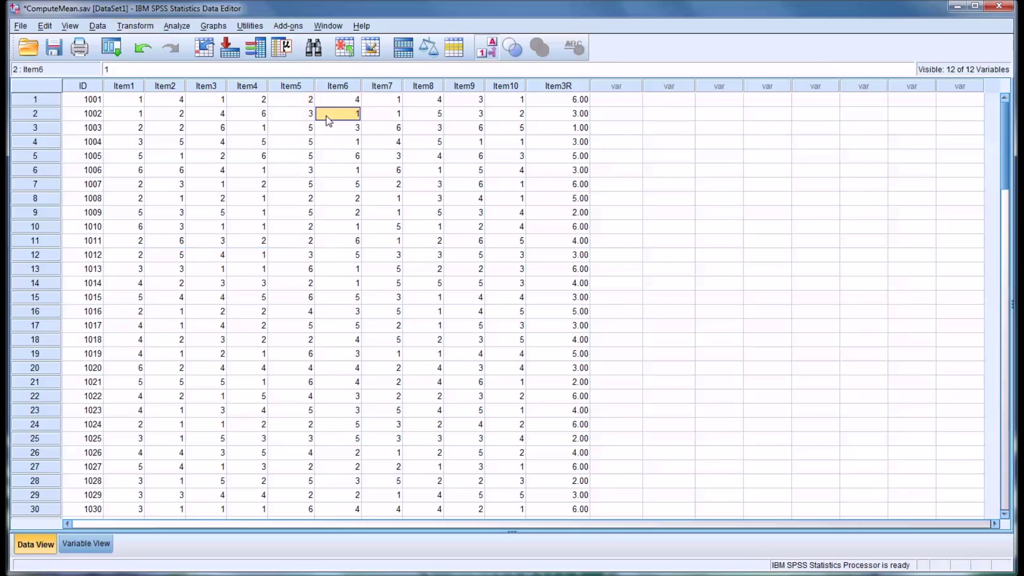
click(295, 101)
click(556, 103)
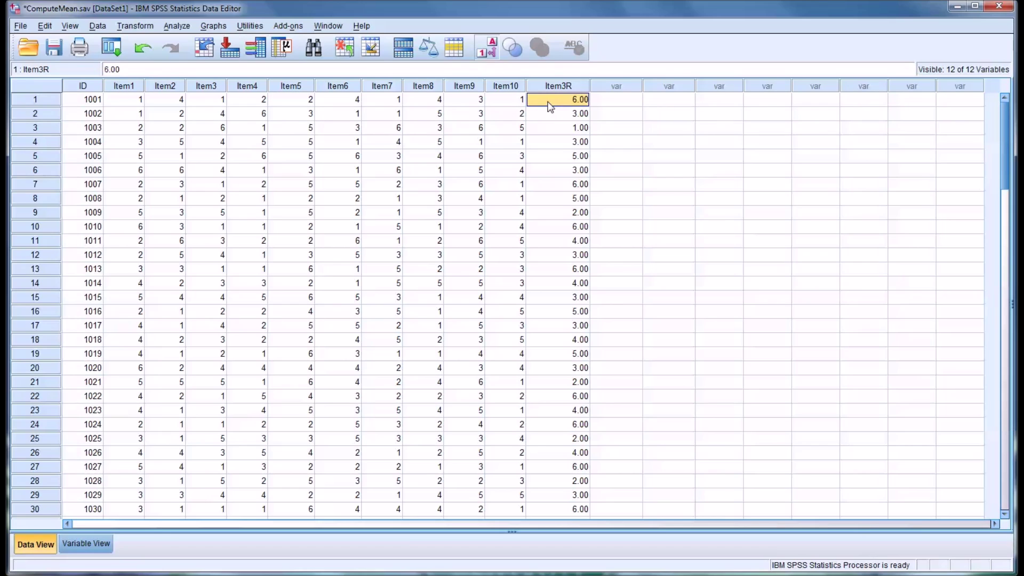
click(554, 92)
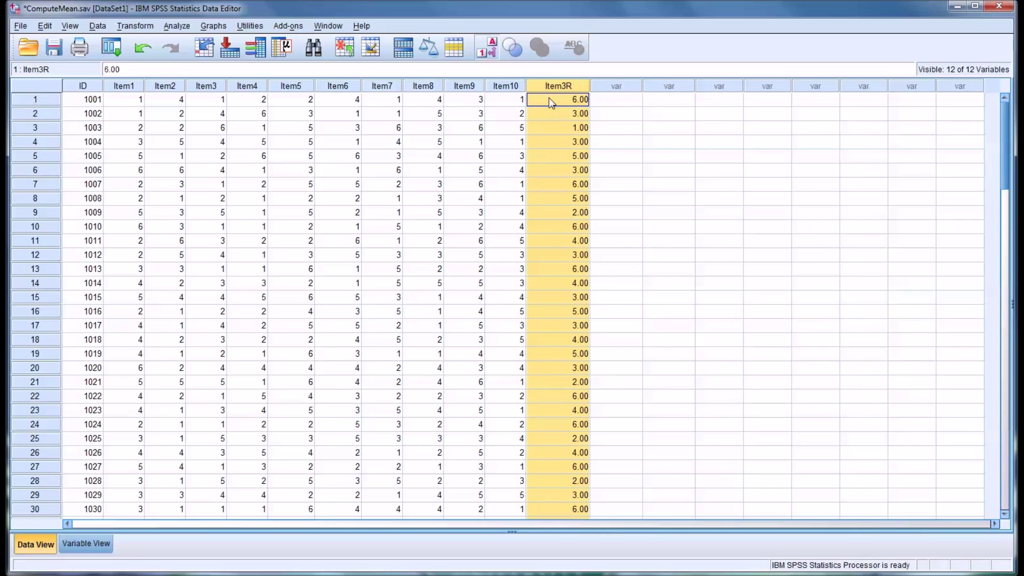
click(547, 103)
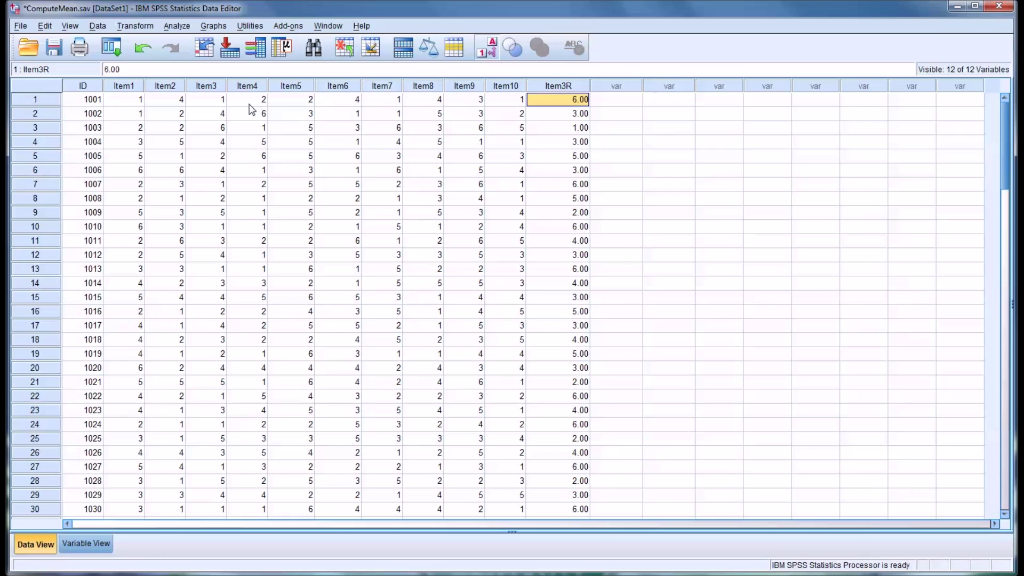
click(289, 99)
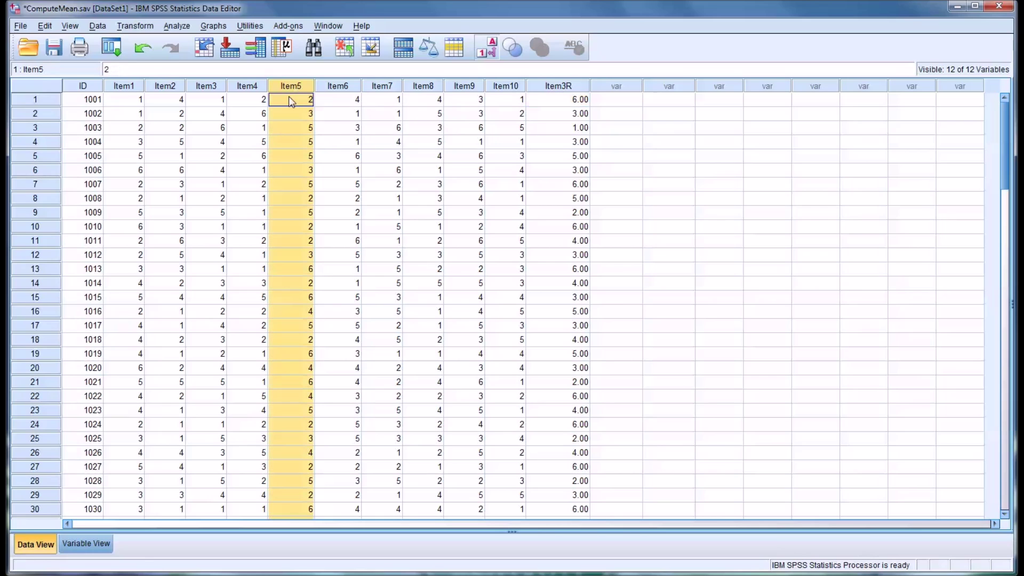
click(559, 87)
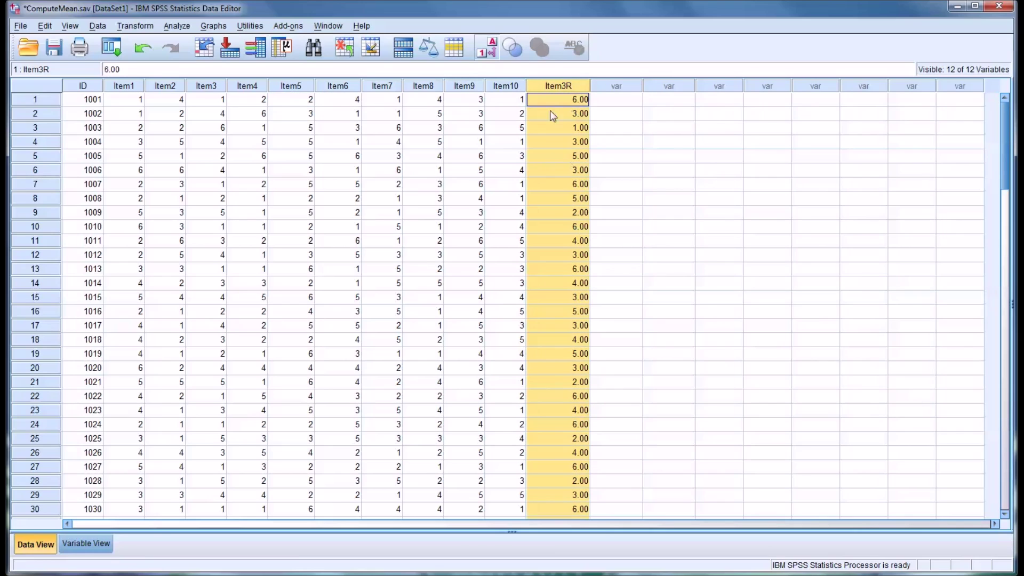
click(553, 100)
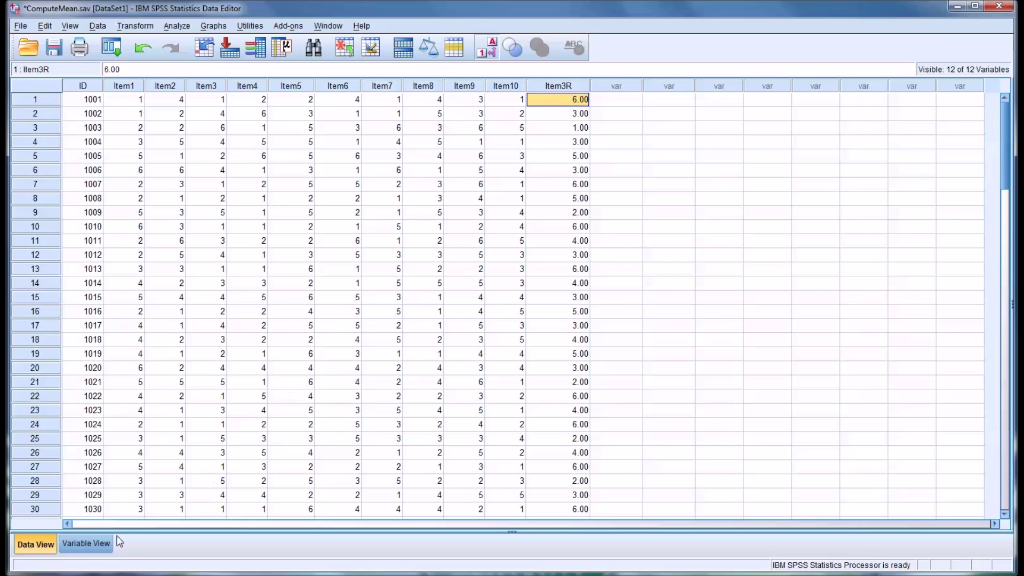
click(87, 544)
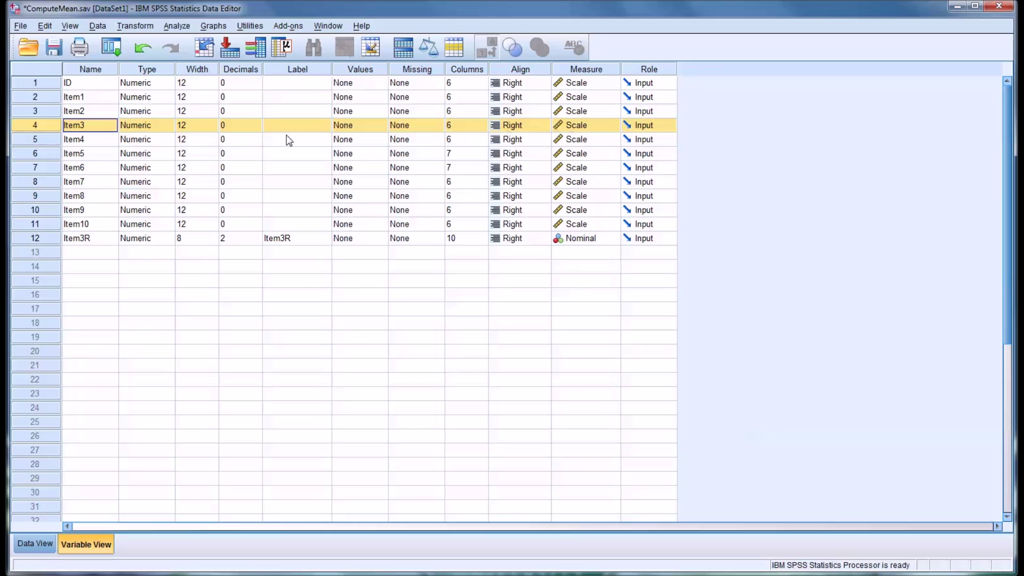
- Clear the original Item3 variable from row 4 in Variable View
right_click(44, 129)
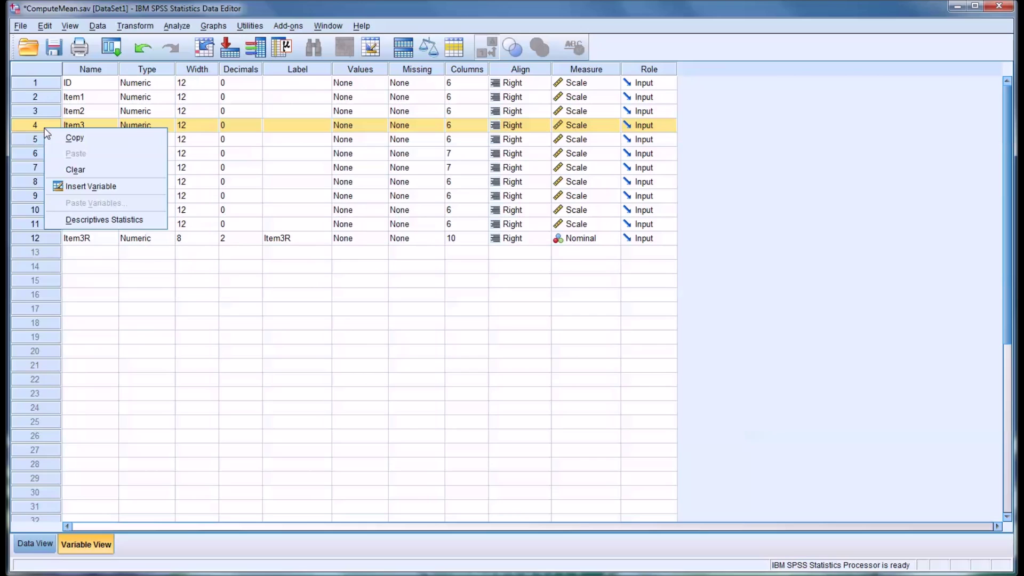
click(86, 172)
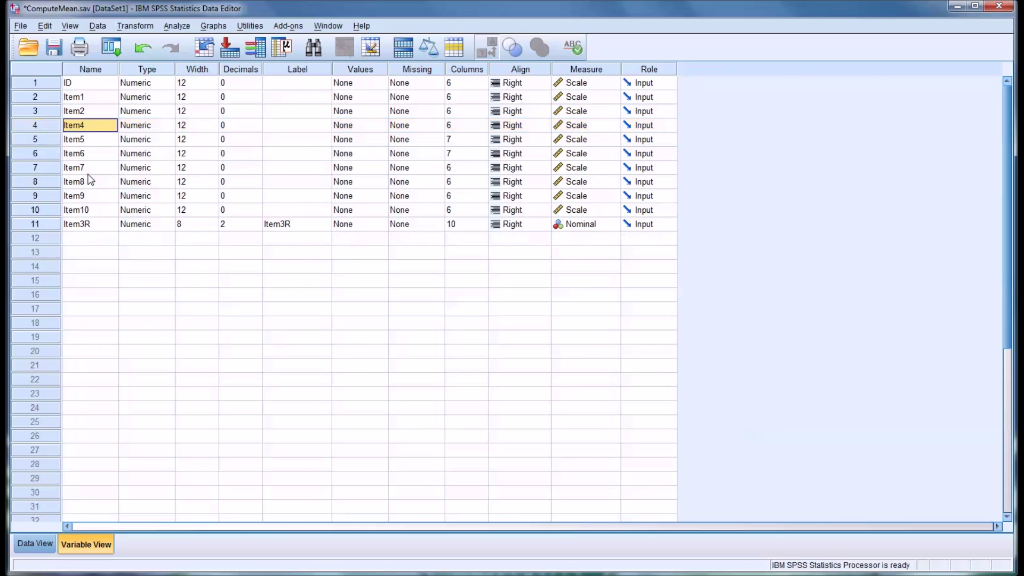
- Drop the trailing R from Item3R's name and label so both read Item3
click(83, 224)
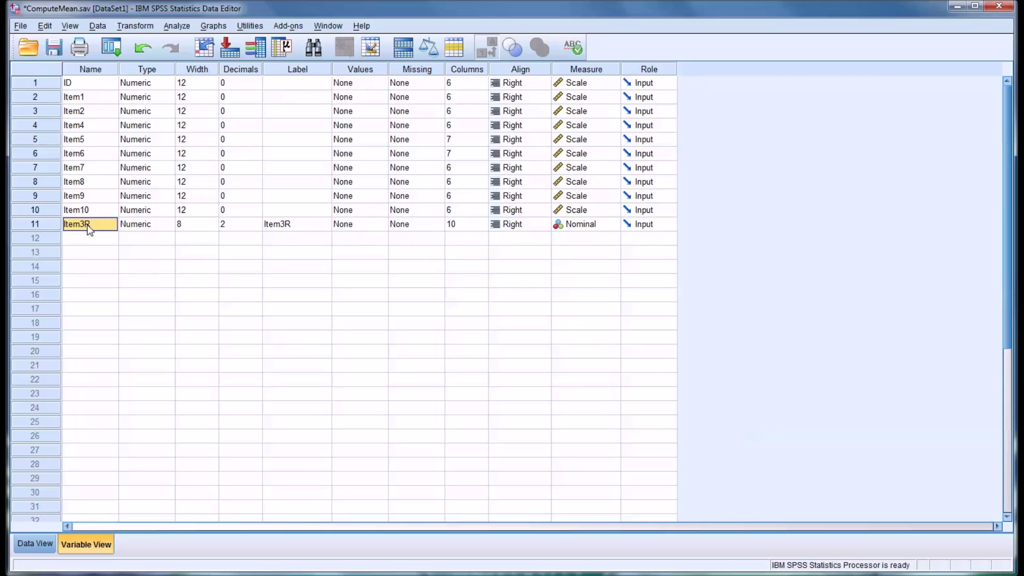
double_click(87, 225)
drag(91, 225, 87, 225)
key(BackSpace)
click(304, 229)
click(297, 224)
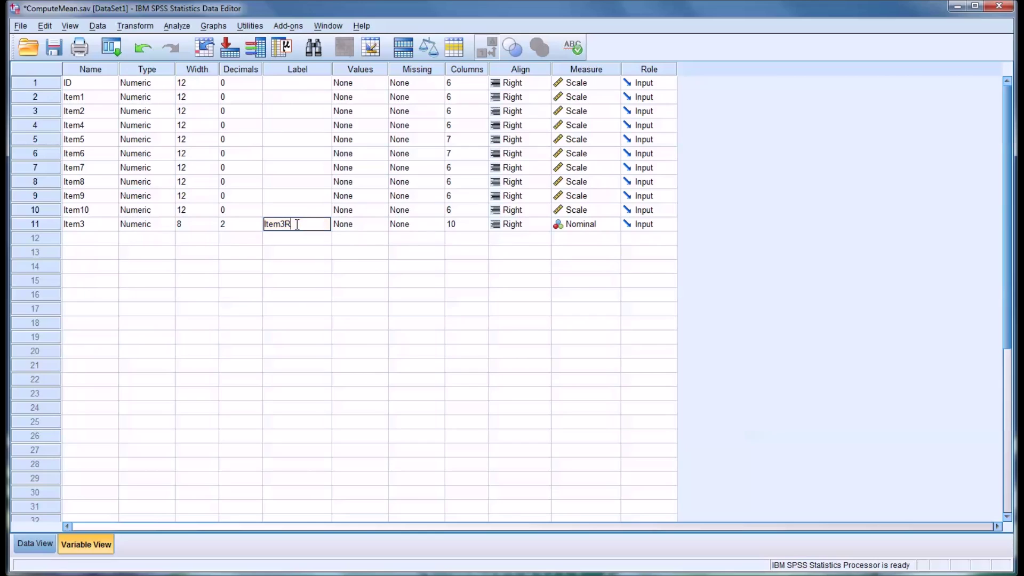
key(BackSpace)
key(Return)
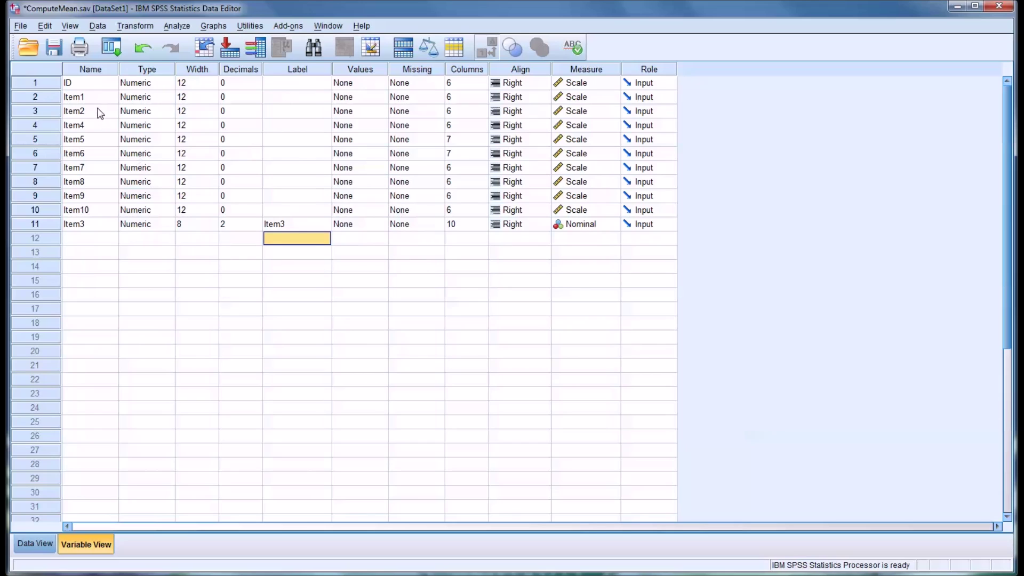
click(97, 227)
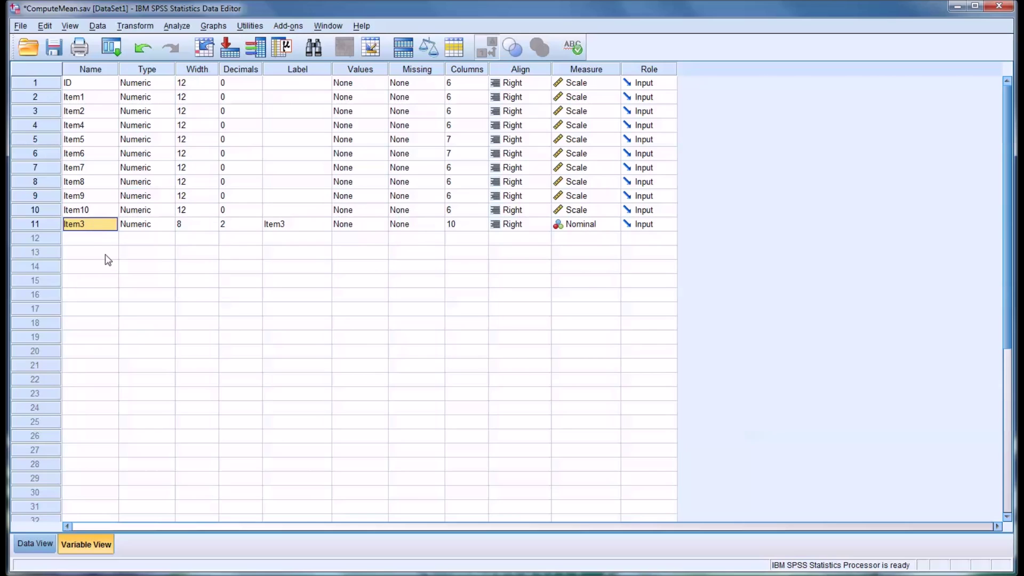
click(48, 543)
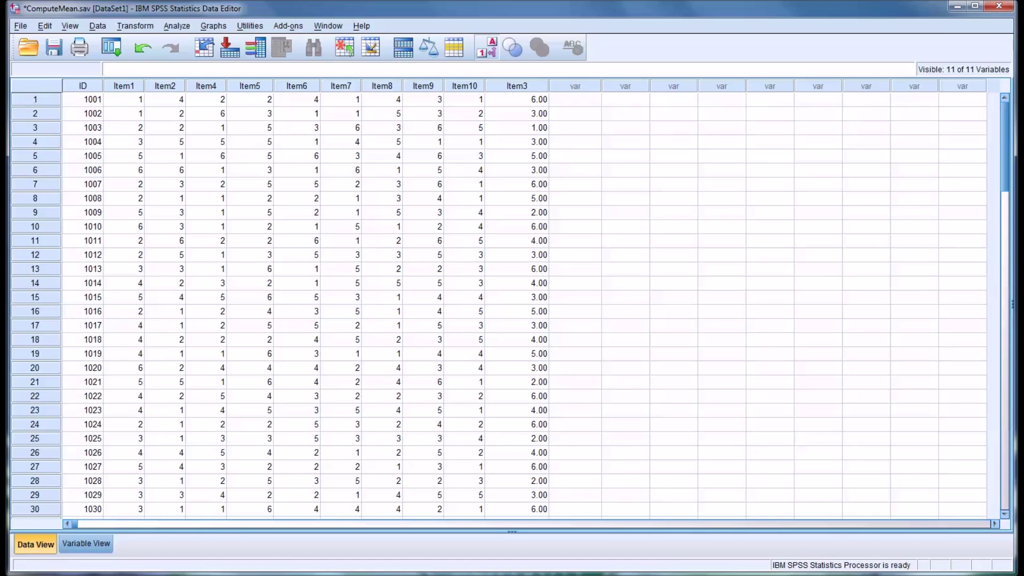